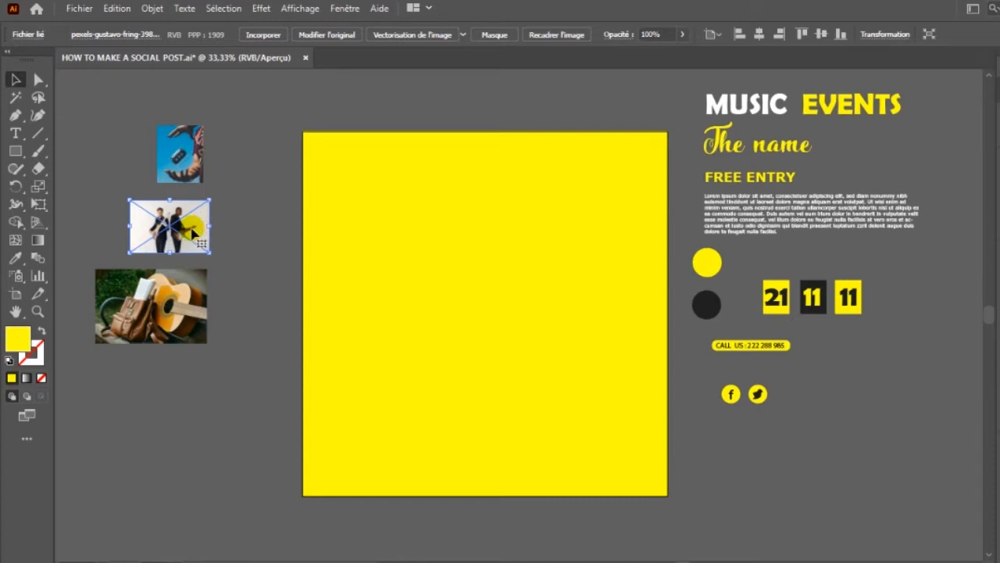
Shorten the yellow square to a rectangle about 515 px high and move it to the lower part of the artboard
{"action": "left_click_drag", "start_coordinate": [166, 277], "coordinate": [328, 325]}
{"action": "left_click", "coordinate": [457, 406]}
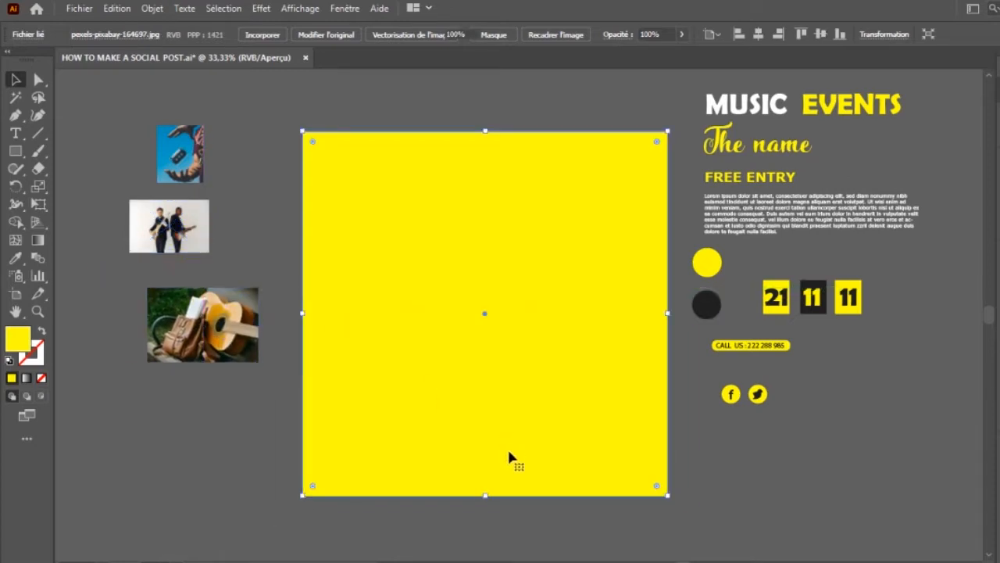
{"action": "left_click_drag", "start_coordinate": [486, 496], "coordinate": [481, 319]}
{"action": "left_click_drag", "start_coordinate": [500, 266], "coordinate": [471, 459]}
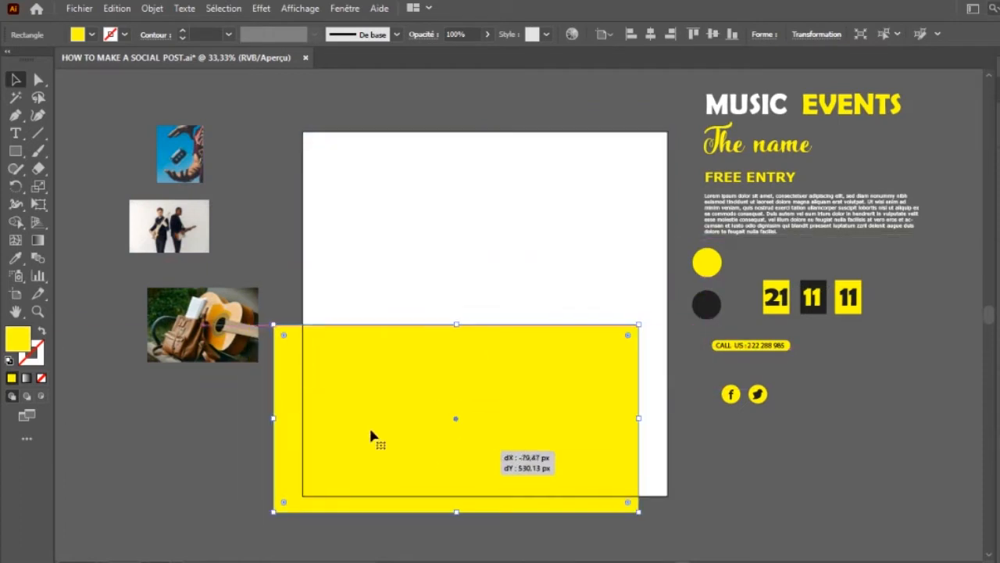
Enlarge the guitar photo to about 1084 × 723 px and place it behind the yellow rectangle so it covers it fully
{"action": "left_click", "coordinate": [192, 341]}
{"action": "left_click_drag", "start_coordinate": [258, 362], "coordinate": [383, 446]}
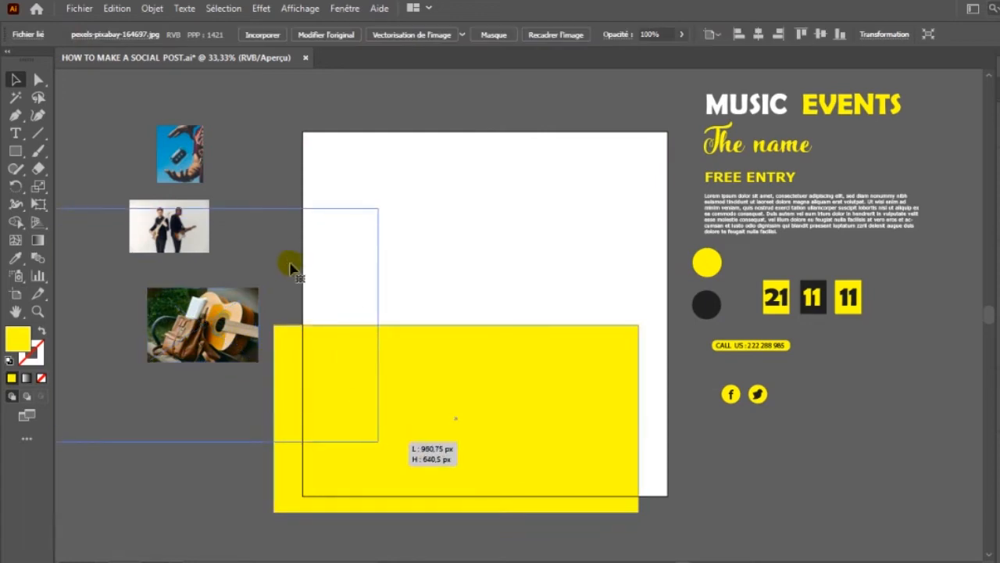
{"action": "left_click_drag", "start_coordinate": [290, 262], "coordinate": [648, 277]}
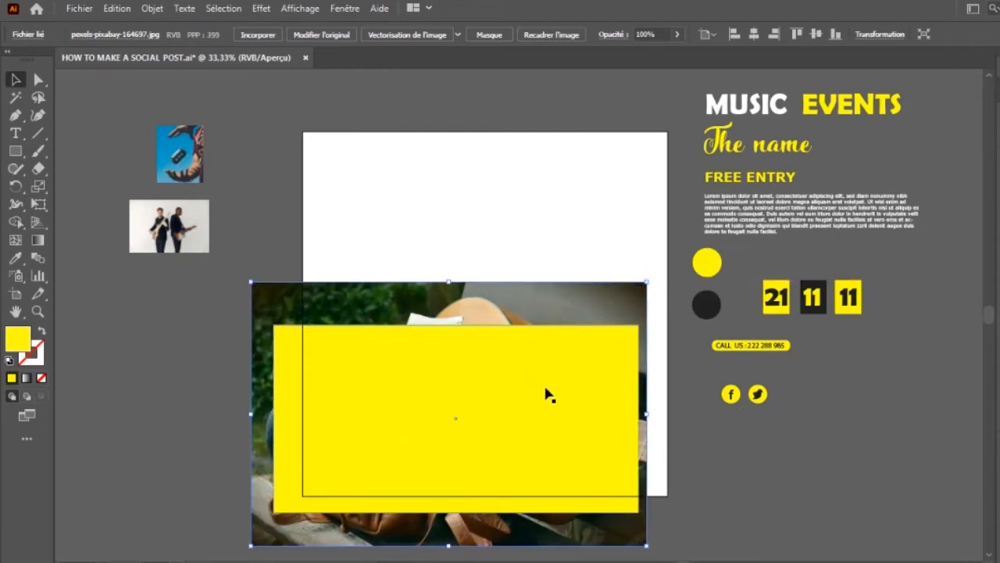
Clip the guitar photo to the yellow rectangle with a clipping mask and align the result with the artboard's top edge
{"action": "left_click_drag", "start_coordinate": [455, 255], "coordinate": [513, 461]}
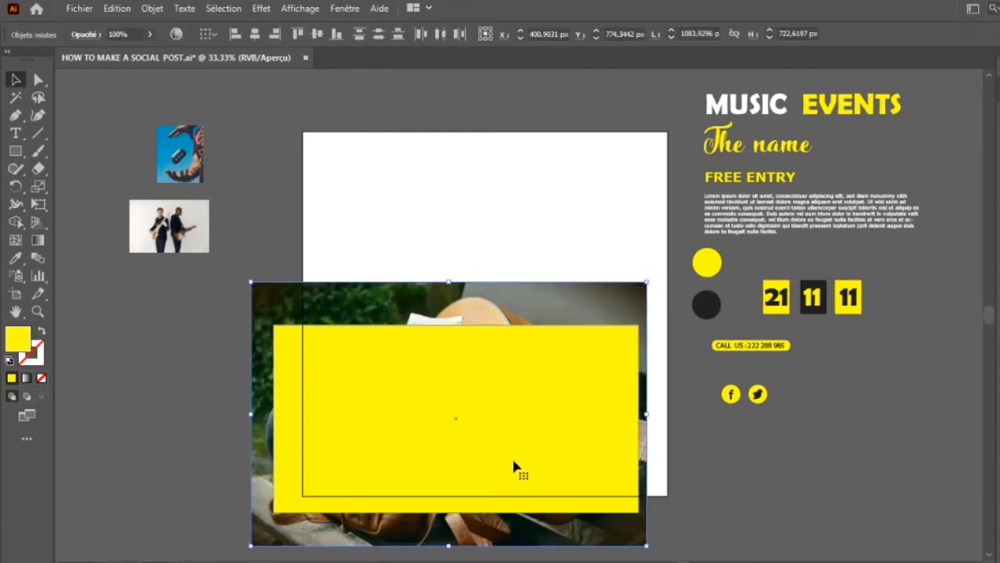
{"action": "right_click", "coordinate": [486, 432]}
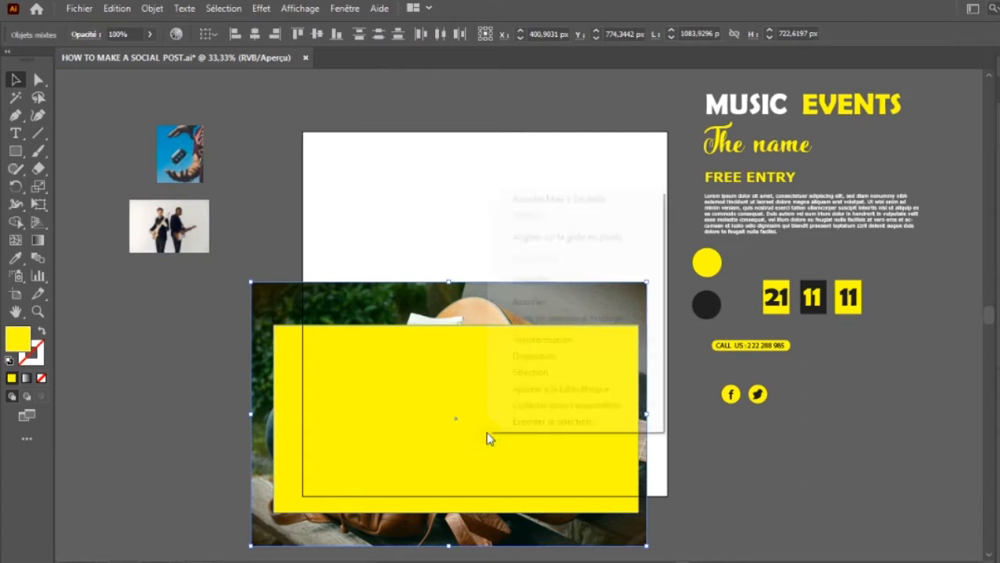
{"action": "left_click", "coordinate": [537, 318]}
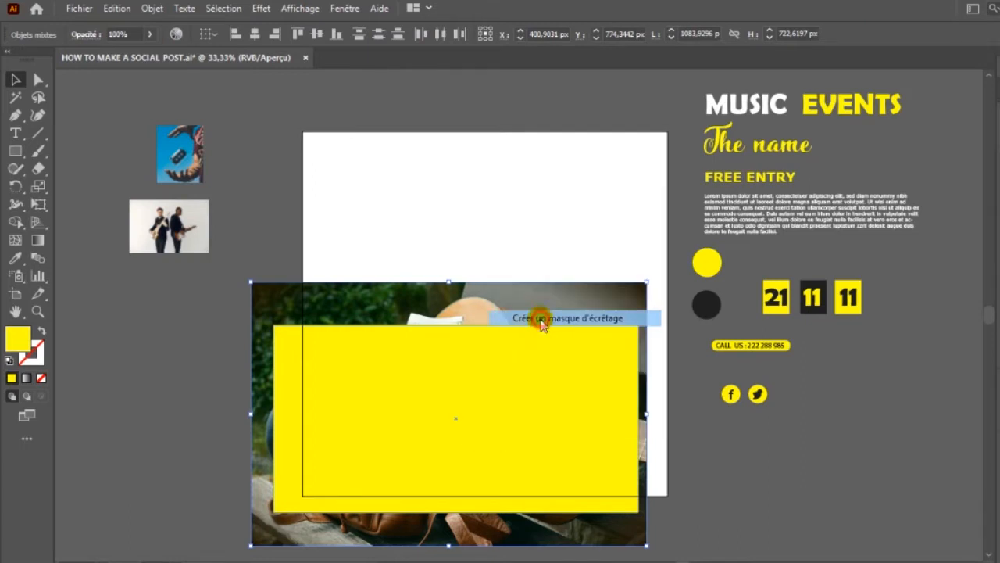
{"action": "left_click_drag", "start_coordinate": [523, 437], "coordinate": [555, 246]}
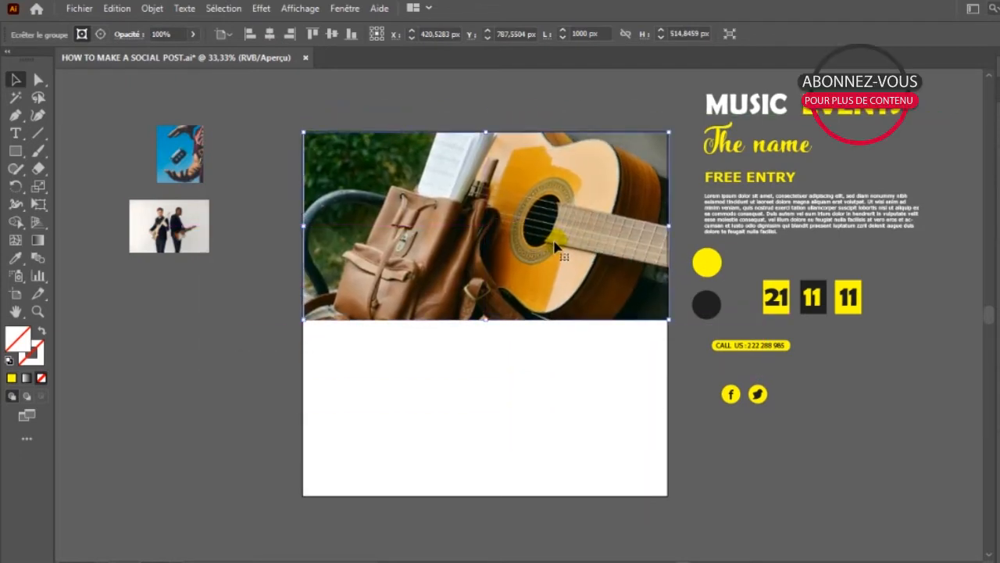
{"action": "left_click", "coordinate": [710, 463]}
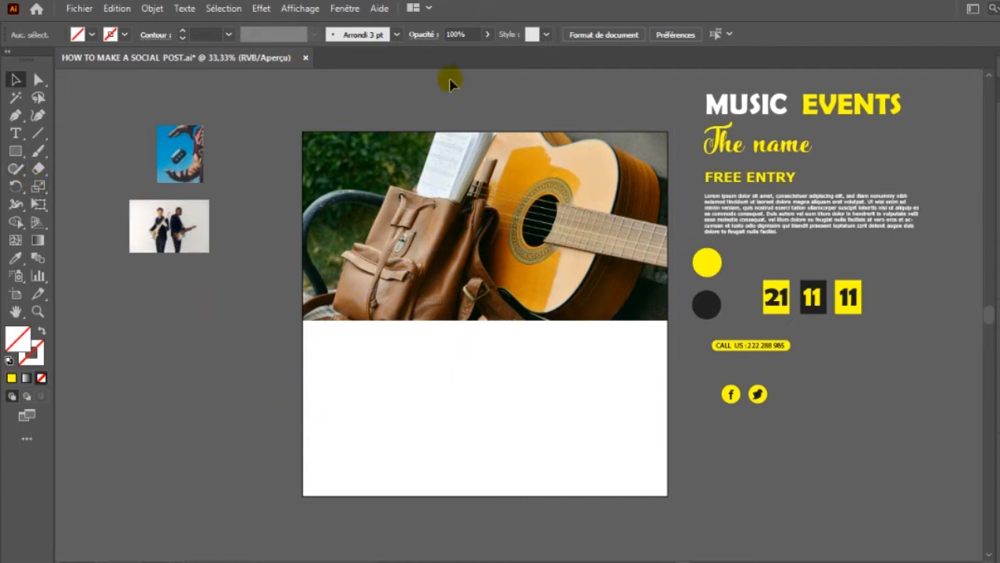
{"action": "left_click", "coordinate": [796, 99]}
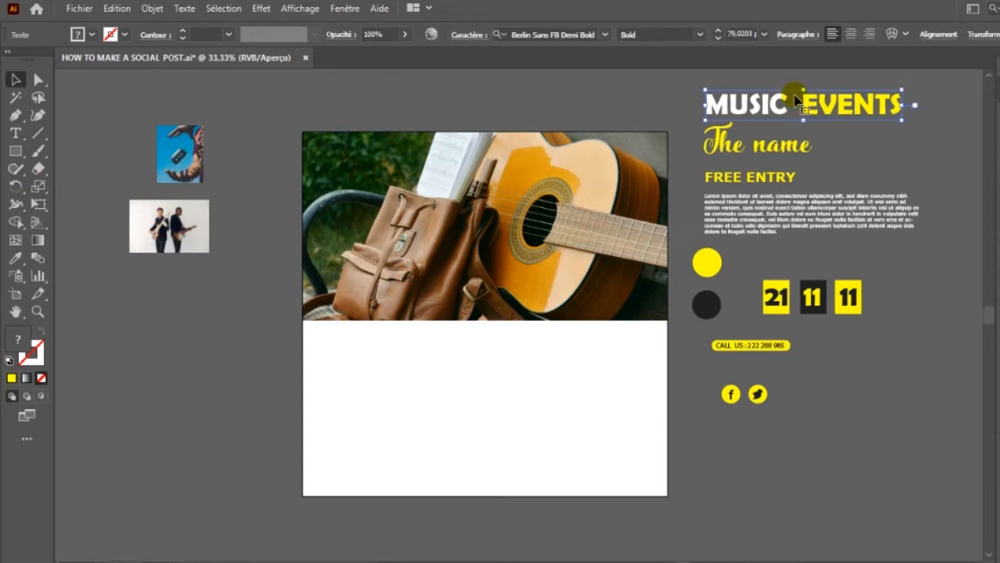
{"action": "left_click", "coordinate": [449, 381]}
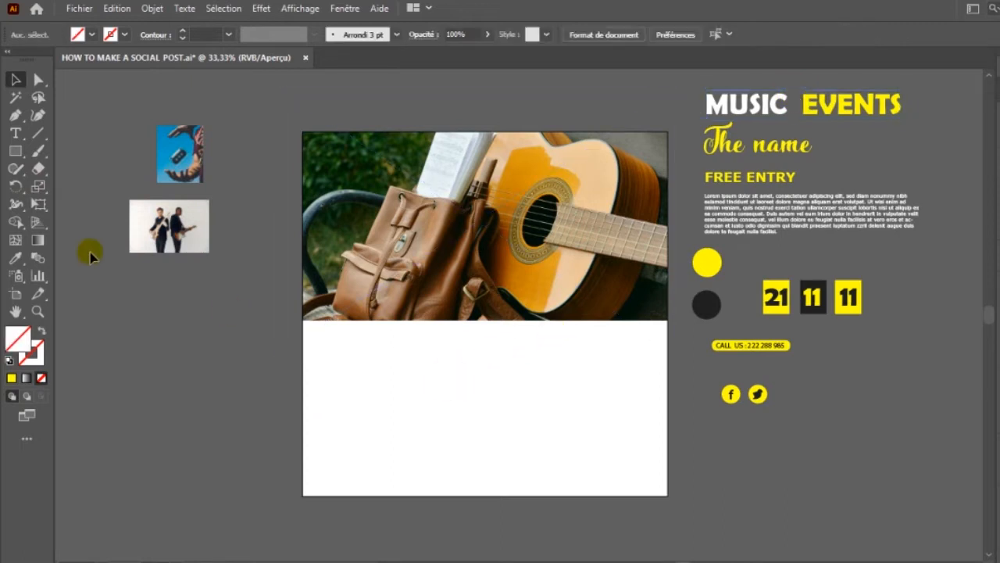
{"action": "left_click", "coordinate": [134, 231]}
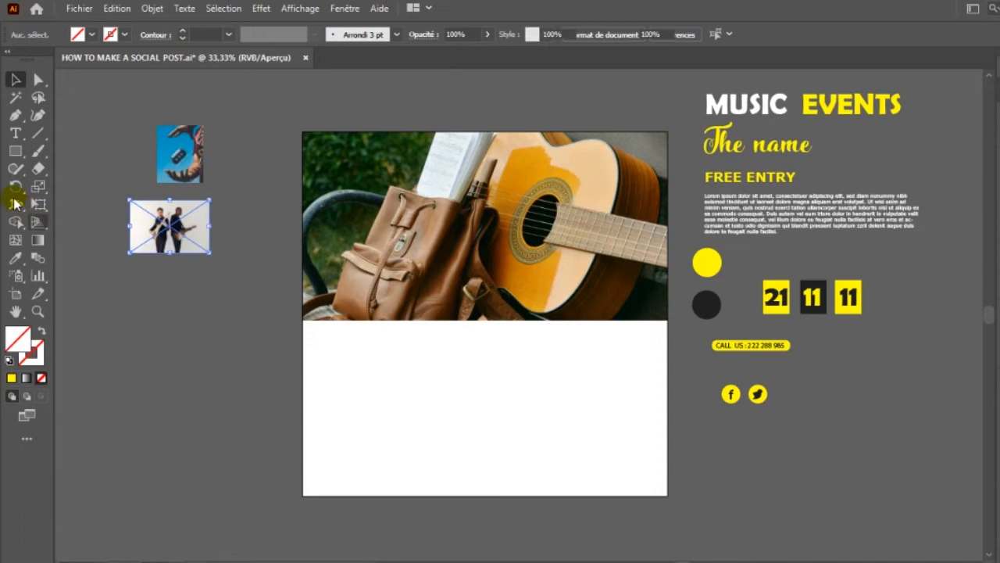
Draw a small hexagon below the photo of the two musicians and fill it with the yellow sampled from the yellow circle
{"action": "left_click", "coordinate": [17, 156]}
{"action": "left_click", "coordinate": [84, 187]}
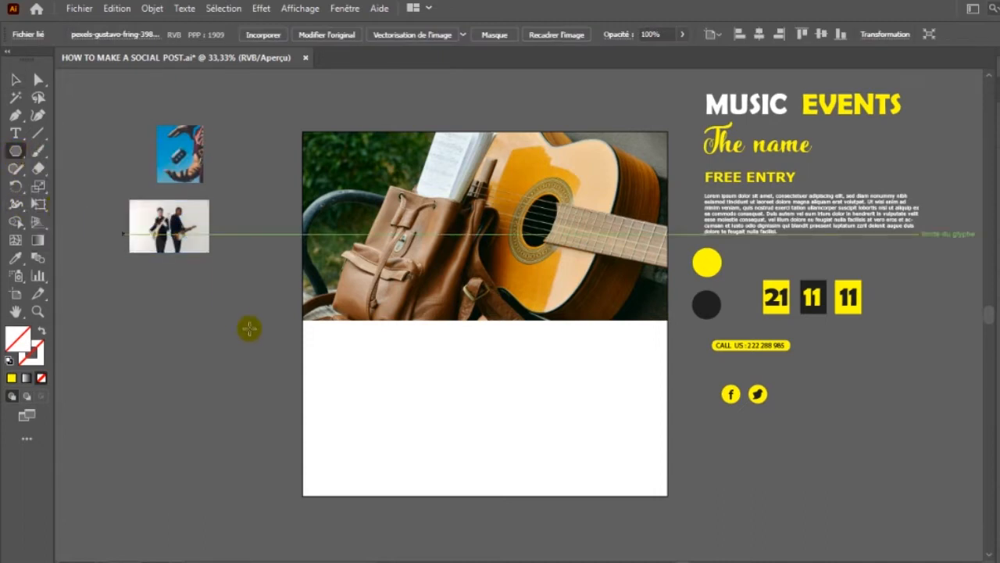
{"action": "mouse_move", "coordinate": [218, 342]}
{"action": "left_mouse_down"}
{"action": "mouse_move", "coordinate": [270, 373]}
{"action": "mouse_move", "coordinate": [264, 413]}
{"action": "mouse_move", "coordinate": [220, 357]}
{"action": "left_mouse_up"}
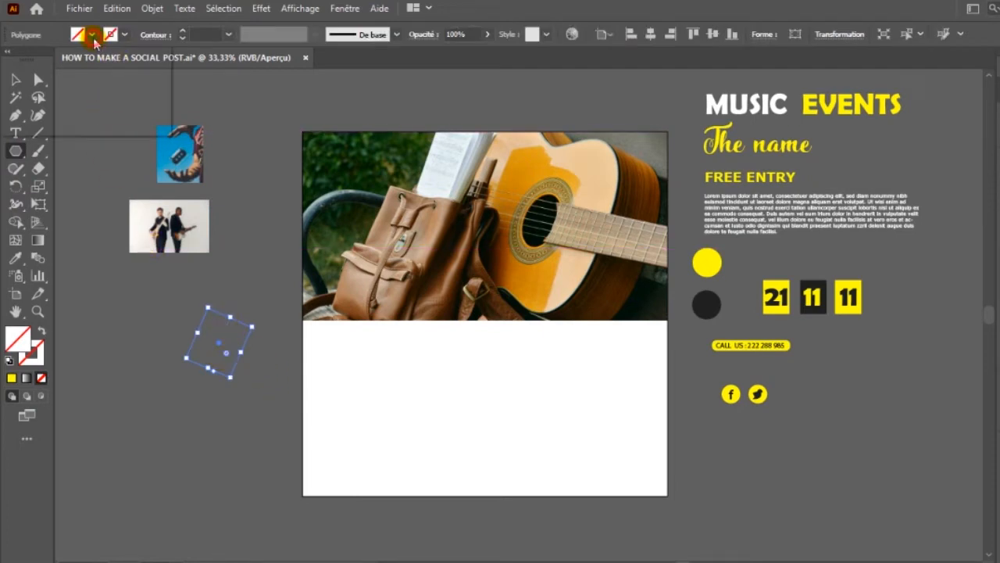
{"action": "left_click", "coordinate": [92, 35]}
{"action": "left_click", "coordinate": [216, 100]}
{"action": "left_click", "coordinate": [15, 79]}
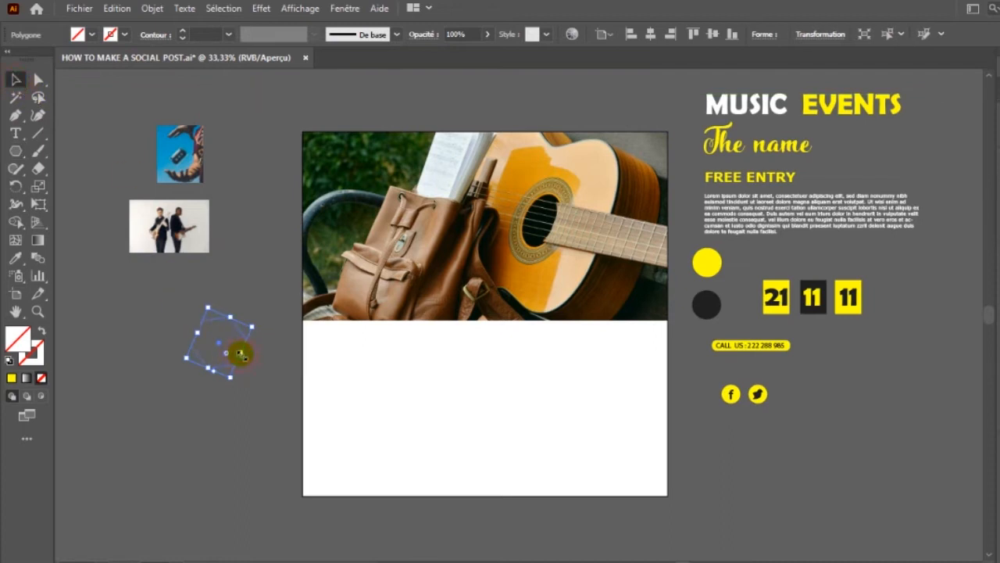
{"action": "key", "text": "i"}
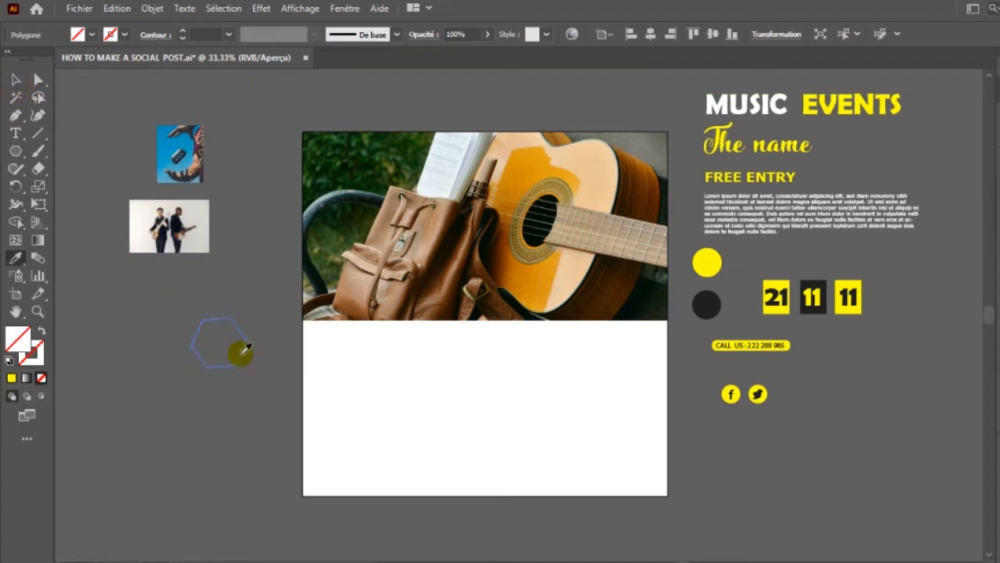
{"action": "left_click", "coordinate": [716, 263]}
{"action": "left_click", "coordinate": [15, 79]}
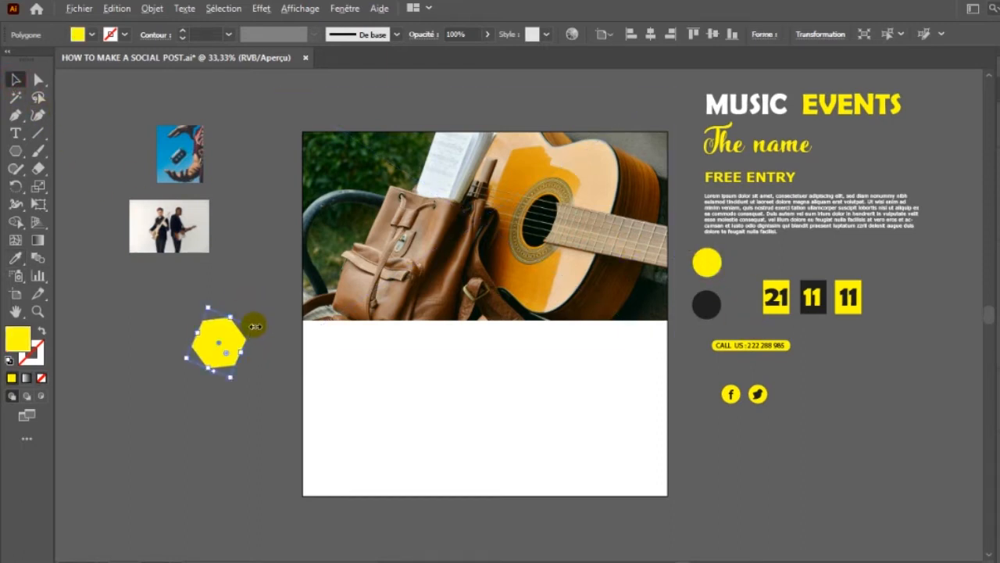
Enlarge the yellow hexagon to roughly two and a half times its size and keep it beside the artboard
{"action": "left_click_drag", "start_coordinate": [253, 326], "coordinate": [302, 307]}
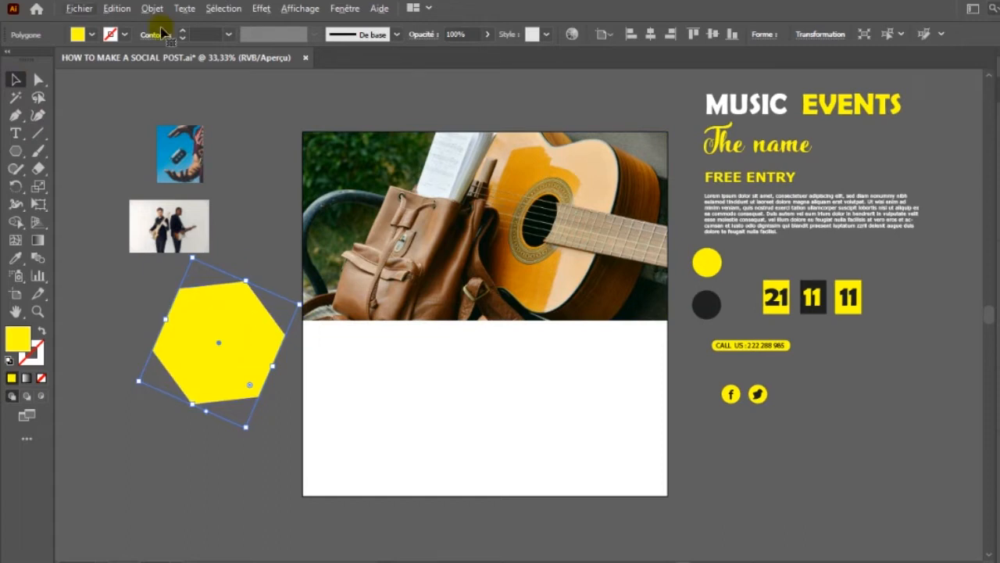
{"action": "mouse_move", "coordinate": [223, 340]}
{"action": "left_mouse_down"}
{"action": "mouse_move", "coordinate": [386, 391]}
{"action": "mouse_move", "coordinate": [229, 375]}
{"action": "mouse_move", "coordinate": [214, 356]}
{"action": "left_mouse_up"}
{"action": "left_click", "coordinate": [234, 322]}
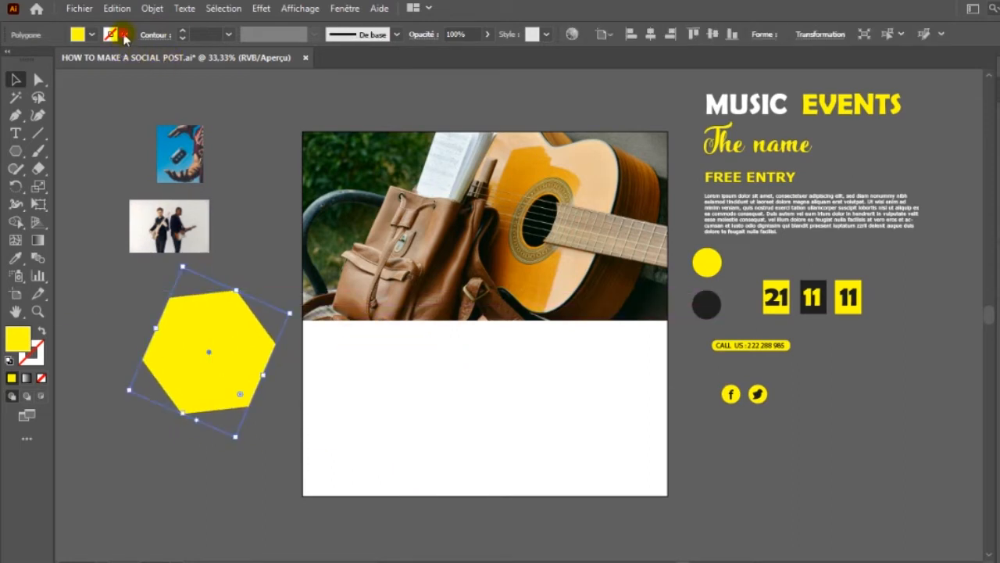
Give the hexagon a 1 pt yellow stroke and remove its fill
{"action": "left_click", "coordinate": [125, 36]}
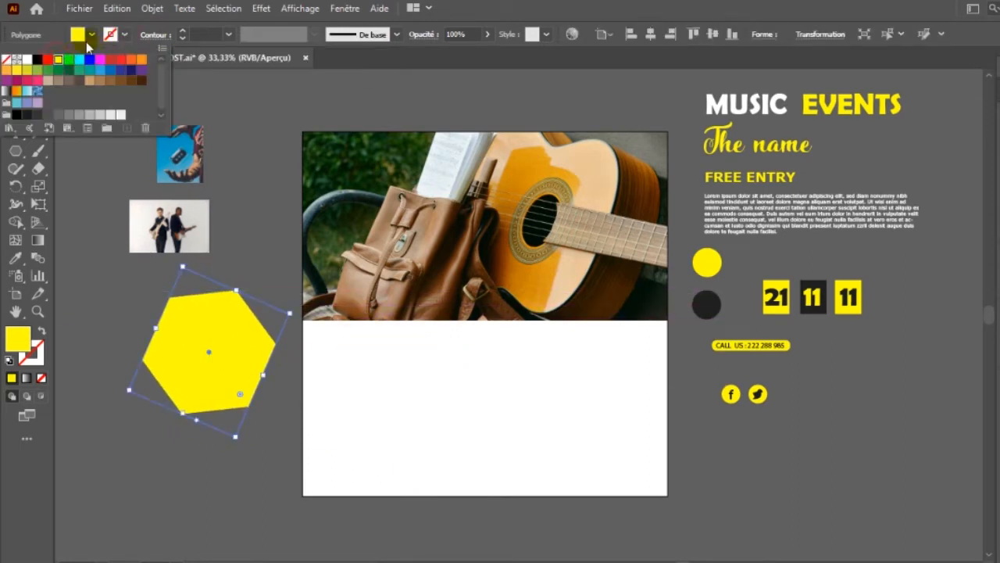
{"action": "left_click", "coordinate": [92, 36]}
{"action": "left_click", "coordinate": [93, 36]}
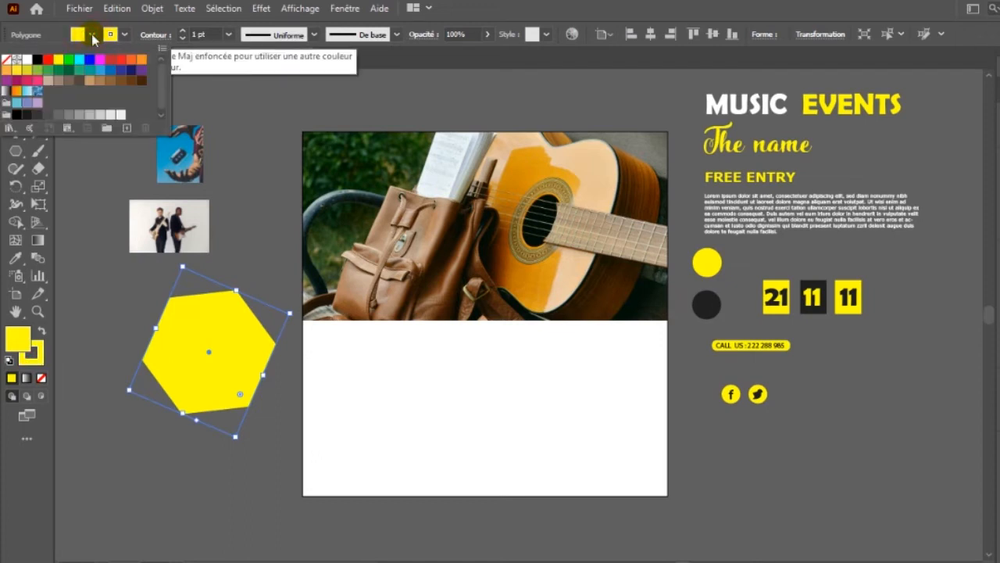
{"action": "left_click", "coordinate": [7, 59]}
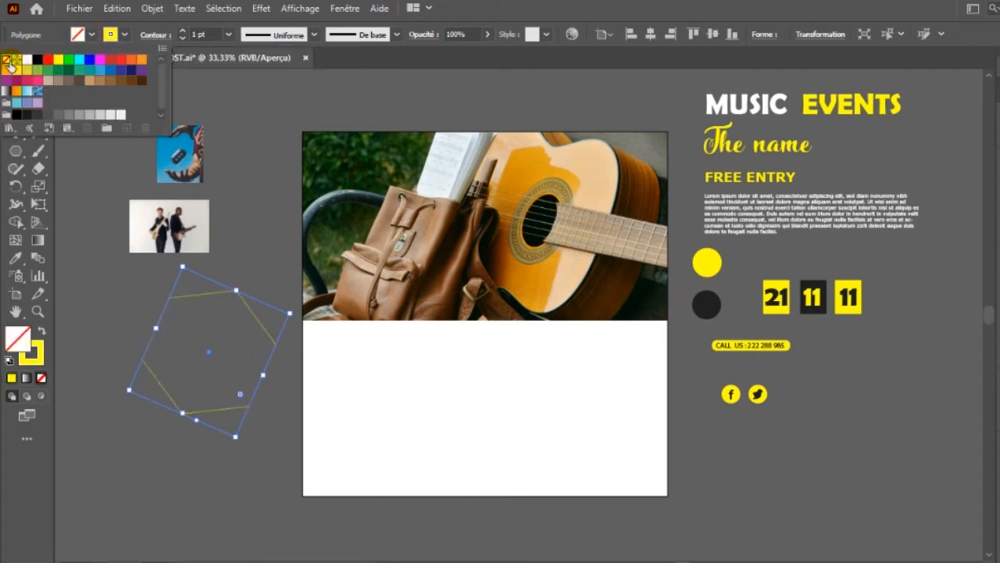
{"action": "left_click", "coordinate": [385, 374]}
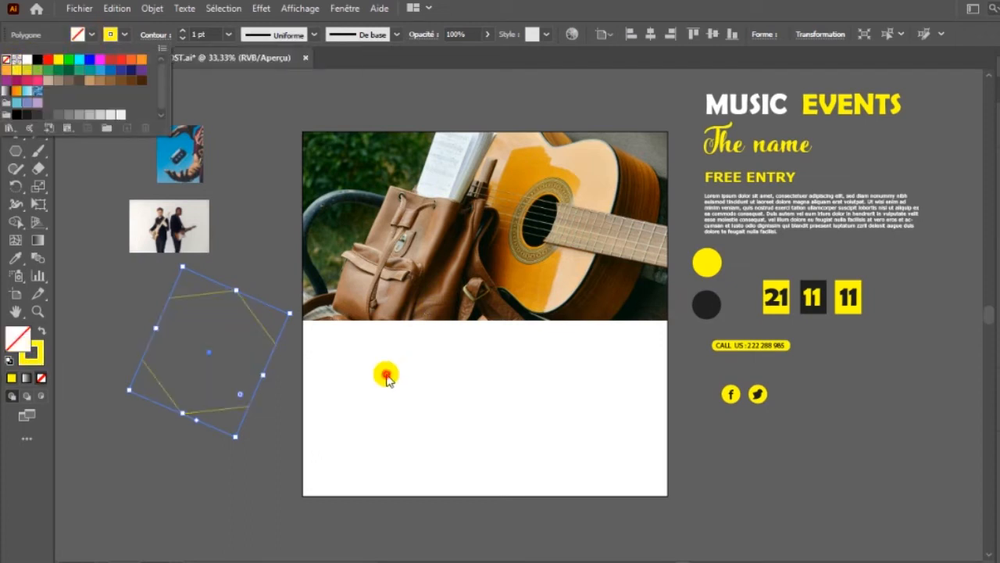
{"action": "left_click", "coordinate": [290, 427]}
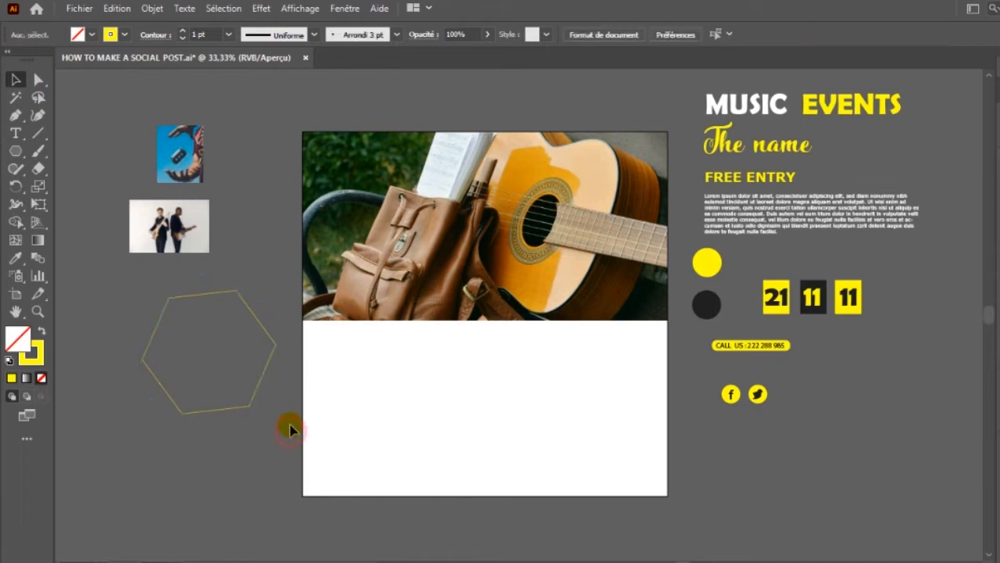
{"action": "left_click", "coordinate": [263, 382]}
{"action": "left_click_drag", "start_coordinate": [263, 377], "coordinate": [339, 397]}
{"action": "key", "text": "ctrl+z"}
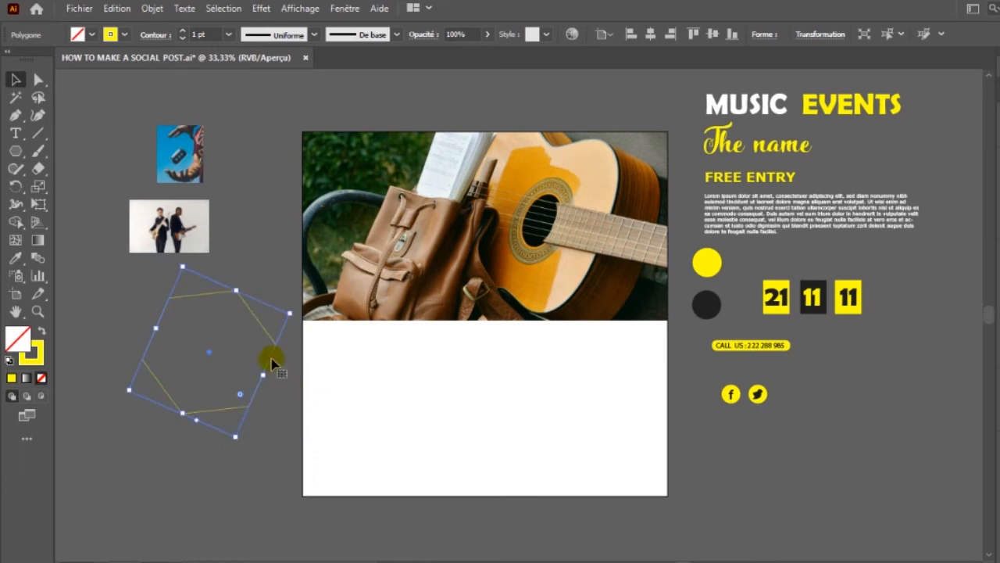
Duplicate the outlined hexagon onto the artboard's lower left area and fill the original with the yellow circle's colour, without a stroke
{"action": "left_click_drag", "start_coordinate": [271, 359], "coordinate": [410, 397]}
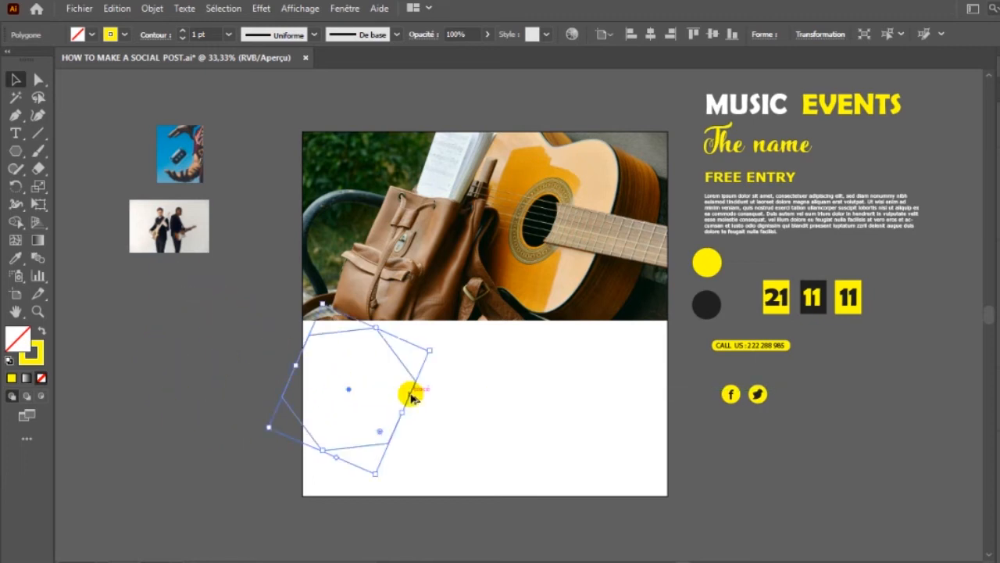
{"action": "left_click_drag", "start_coordinate": [270, 364], "coordinate": [243, 357]}
{"action": "key", "text": "i"}
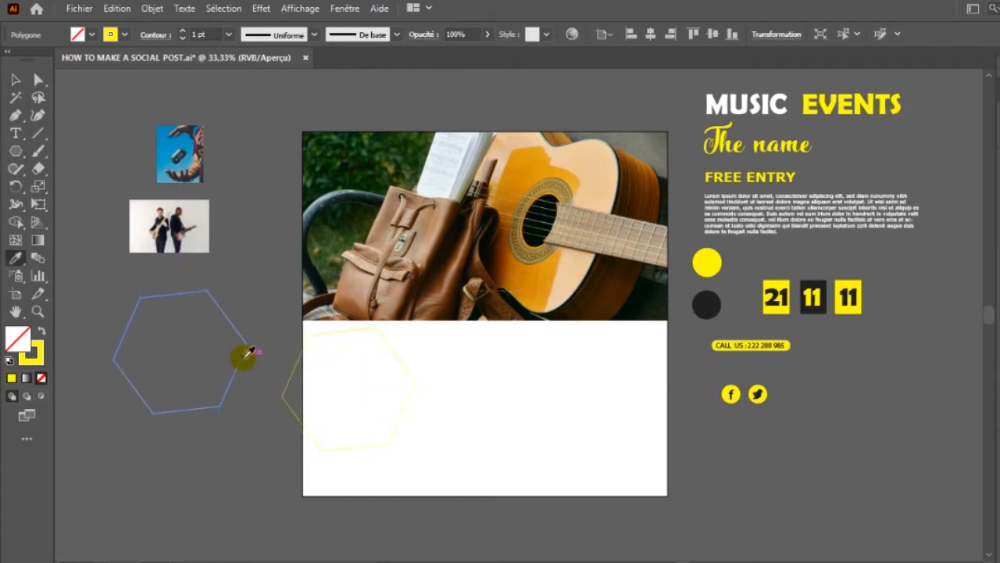
{"action": "left_click", "coordinate": [706, 261]}
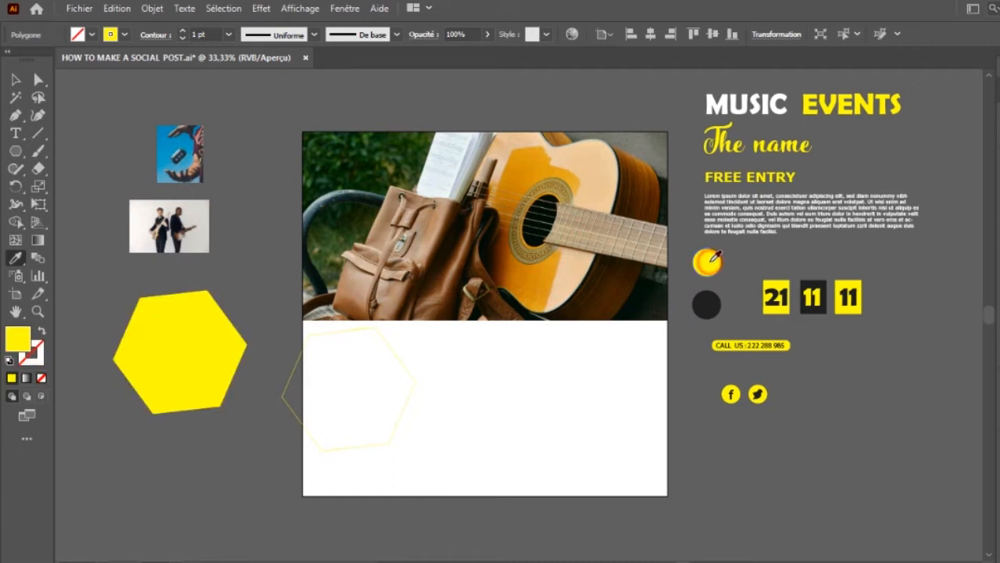
{"action": "left_click", "coordinate": [15, 80]}
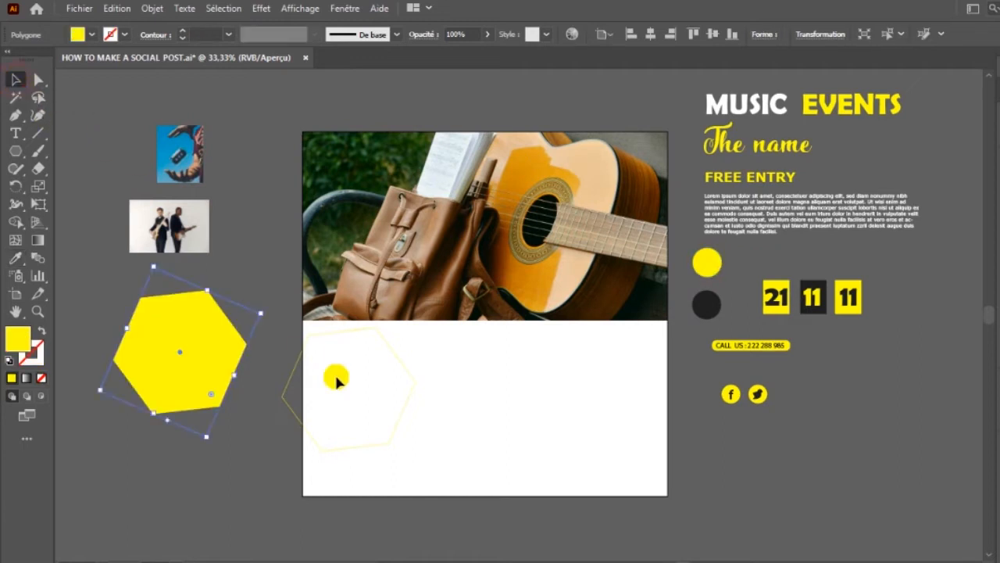
Move the outlined hexagon over the filled one and enlarge it slightly so it frames the filled shape with an even gap
{"action": "left_click_drag", "start_coordinate": [289, 383], "coordinate": [122, 346]}
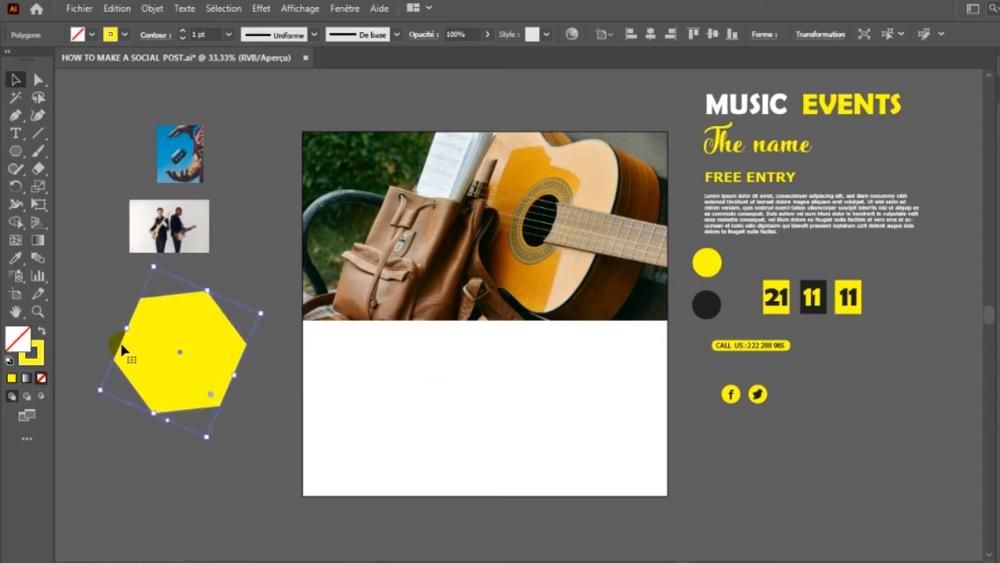
{"action": "left_click_drag", "start_coordinate": [267, 313], "coordinate": [273, 307]}
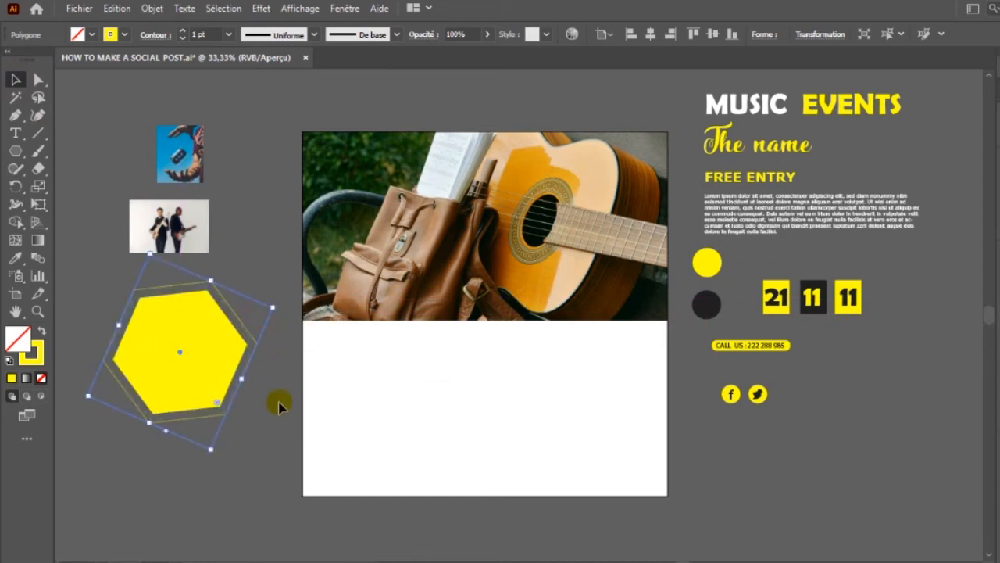
{"action": "left_click", "coordinate": [279, 405]}
Place a copy of the filled hexagon in the white lower right area of the artboard, leaving one inside the outline
{"action": "left_click", "coordinate": [191, 362]}
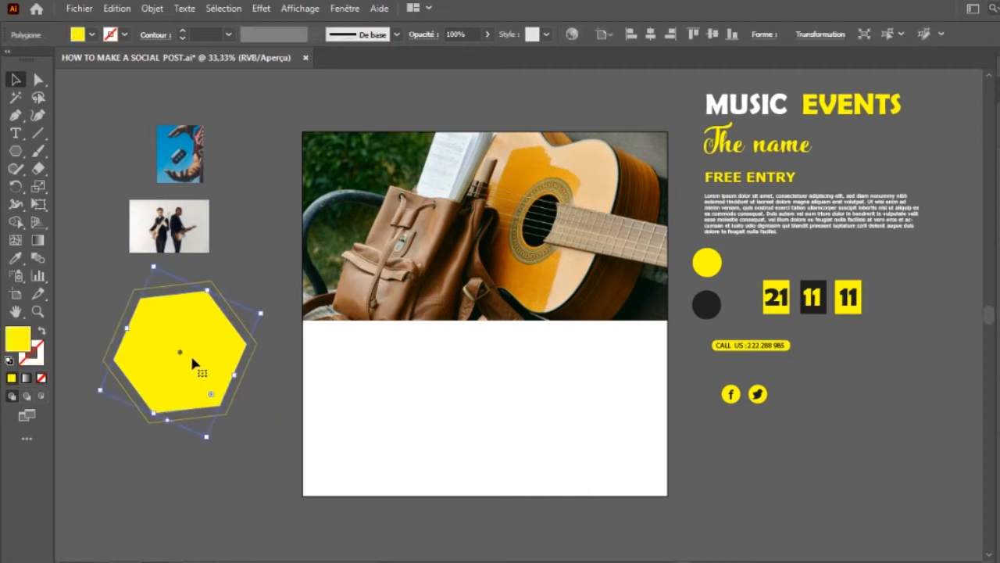
{"action": "left_click_drag", "start_coordinate": [195, 365], "coordinate": [558, 412]}
{"action": "left_click_drag", "start_coordinate": [361, 415], "coordinate": [197, 365]}
Duplicate the hexagon outline onto the artboard's left half and move the filled copy off the artboard to its lower right
{"action": "left_click", "coordinate": [246, 388]}
{"action": "left_click", "coordinate": [243, 382]}
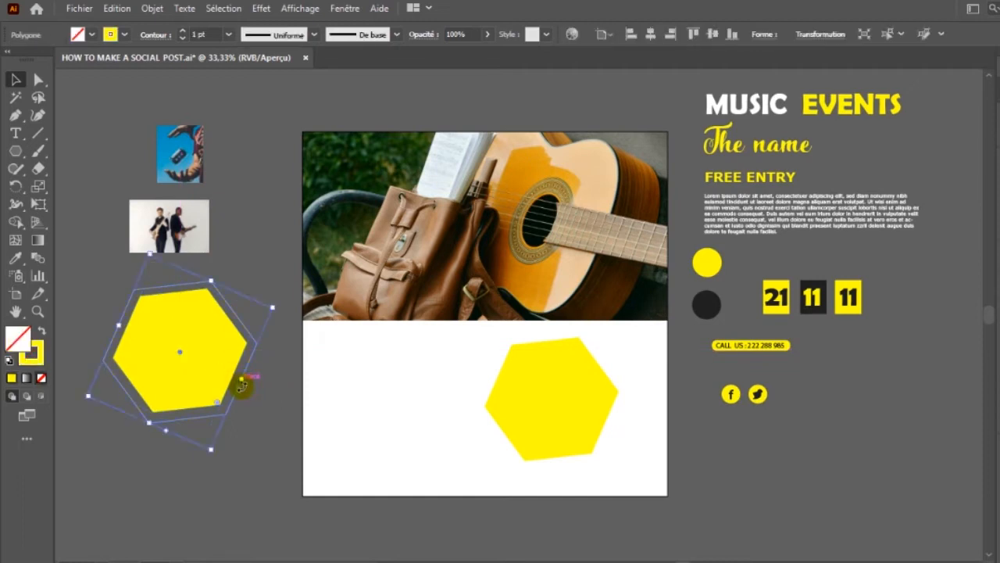
{"action": "left_click_drag", "start_coordinate": [239, 391], "coordinate": [455, 395]}
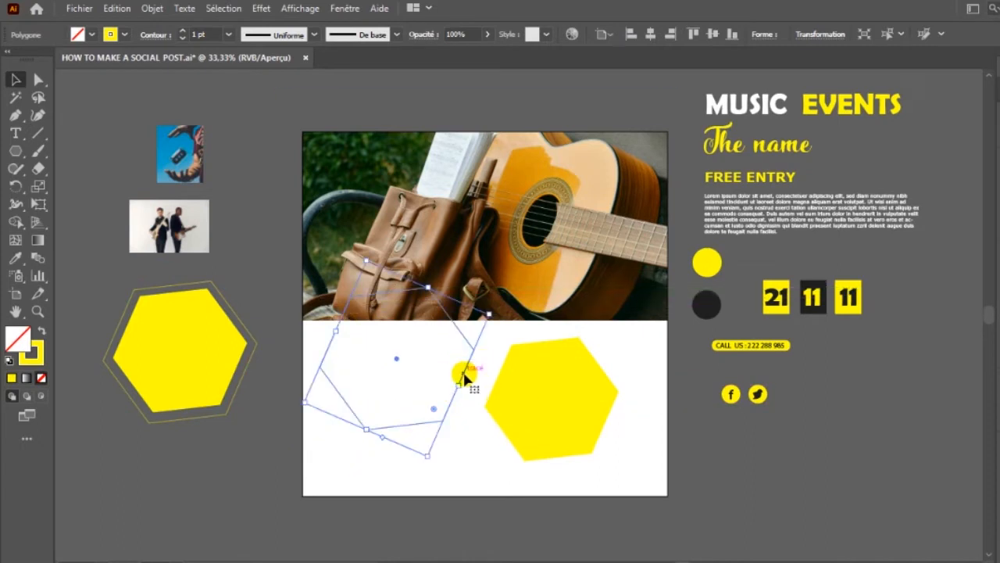
{"action": "left_click_drag", "start_coordinate": [564, 401], "coordinate": [891, 461]}
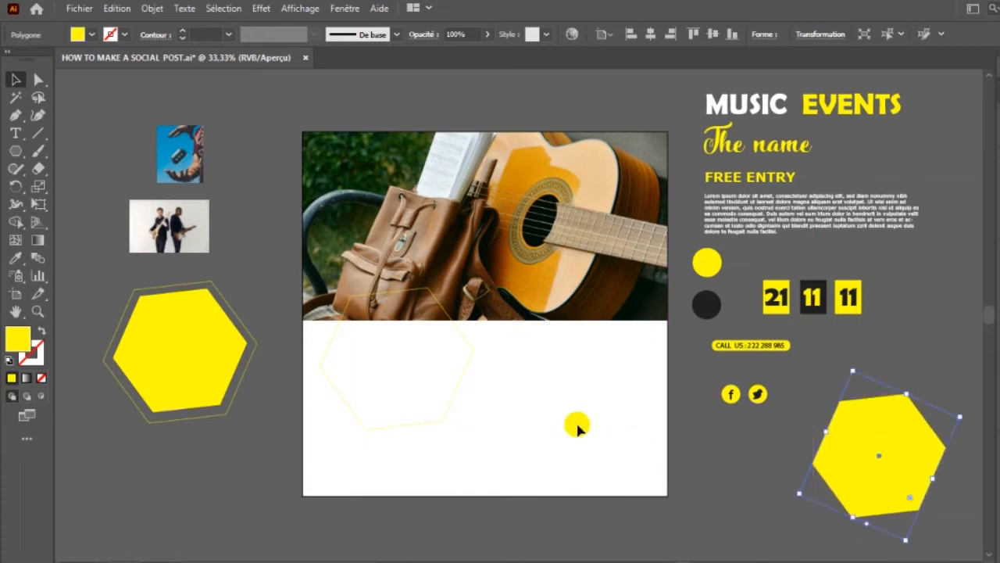
Move the empty hexagon outline off the artboard below the framed yellow hexagon and draw a rectangle covering the whole artboard
{"action": "left_click", "coordinate": [462, 378]}
{"action": "left_click_drag", "start_coordinate": [460, 383], "coordinate": [226, 525]}
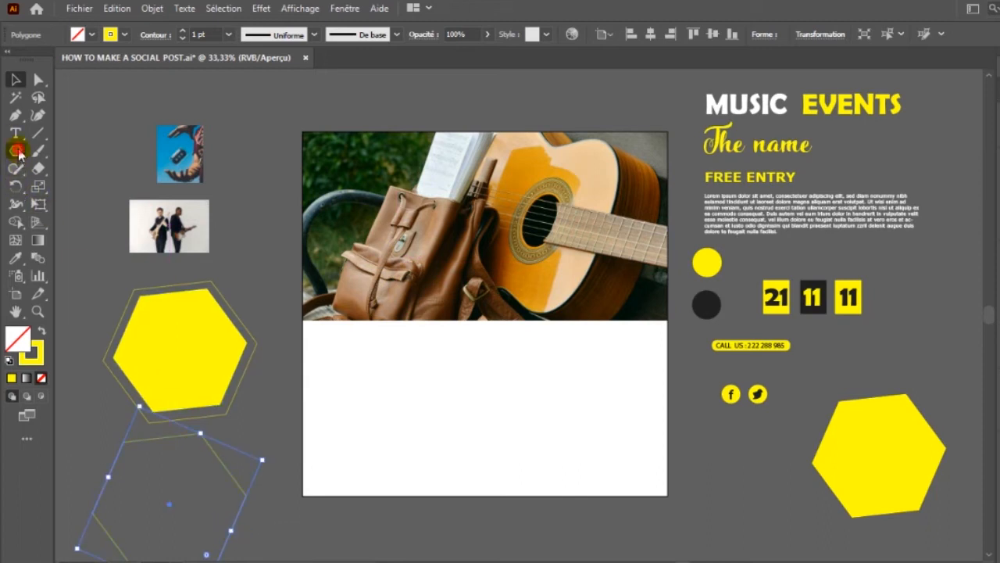
{"action": "left_click_drag", "start_coordinate": [15, 150], "coordinate": [82, 149]}
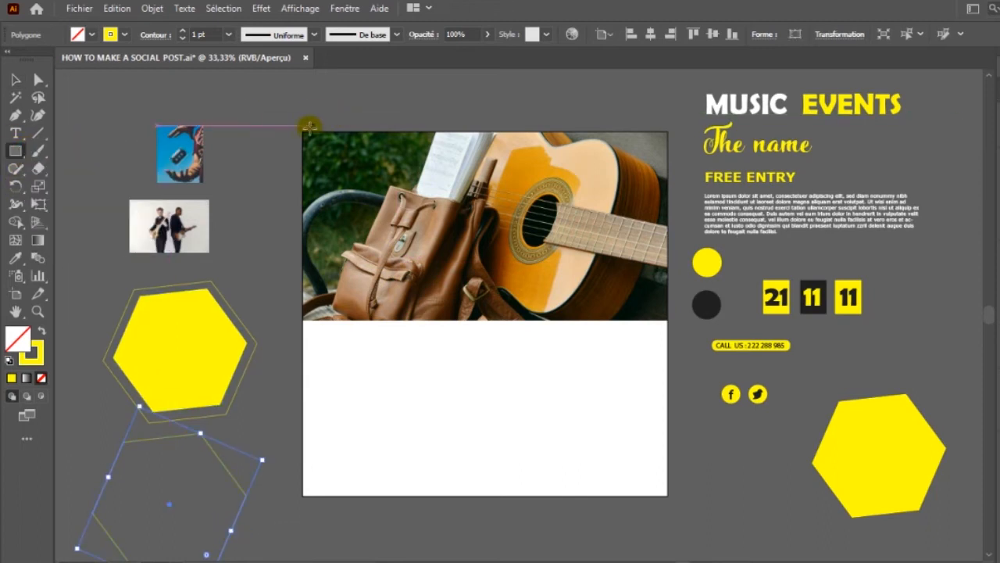
{"action": "left_click_drag", "start_coordinate": [304, 133], "coordinate": [669, 497]}
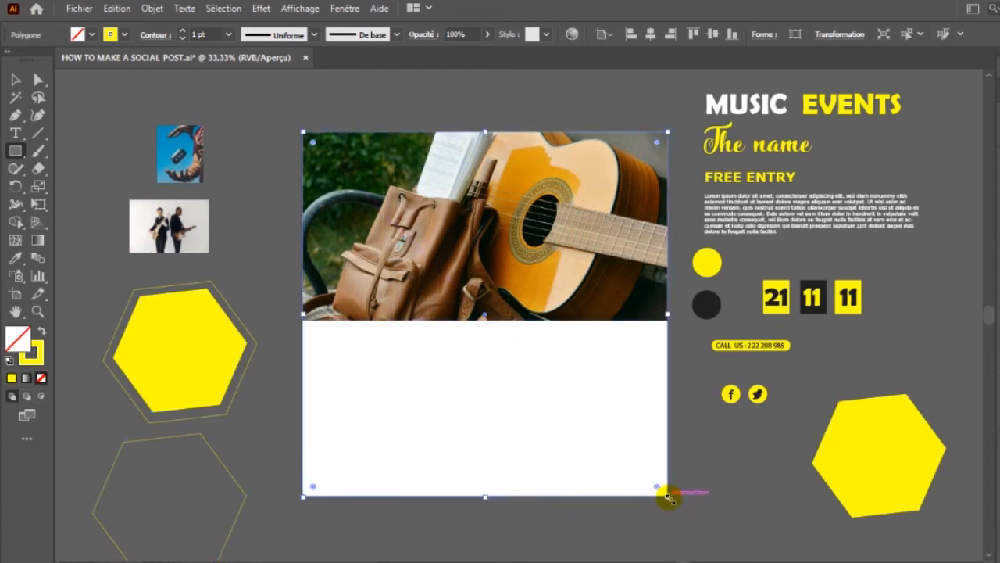
Fill the artboard-sized rectangle with the yellow hexagon's colour and send it behind the guitar photo
{"action": "key", "text": "i"}
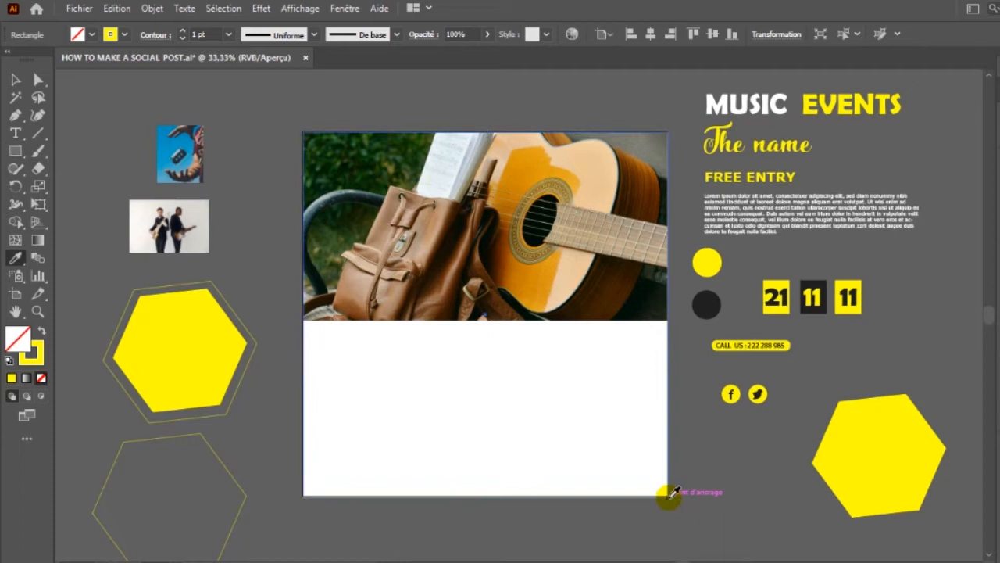
{"action": "left_click", "coordinate": [863, 462]}
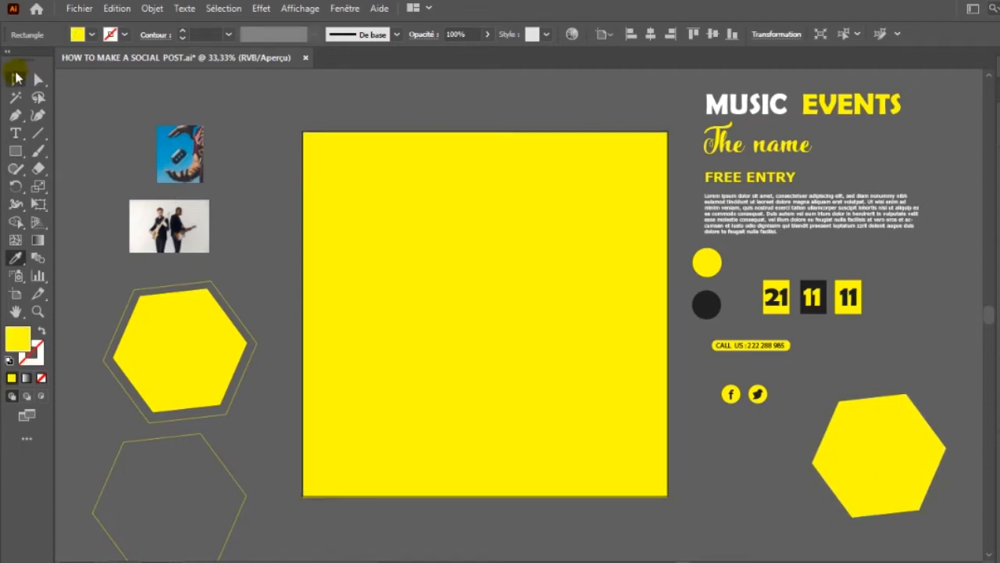
{"action": "left_click", "coordinate": [16, 78]}
{"action": "right_click", "coordinate": [413, 246]}
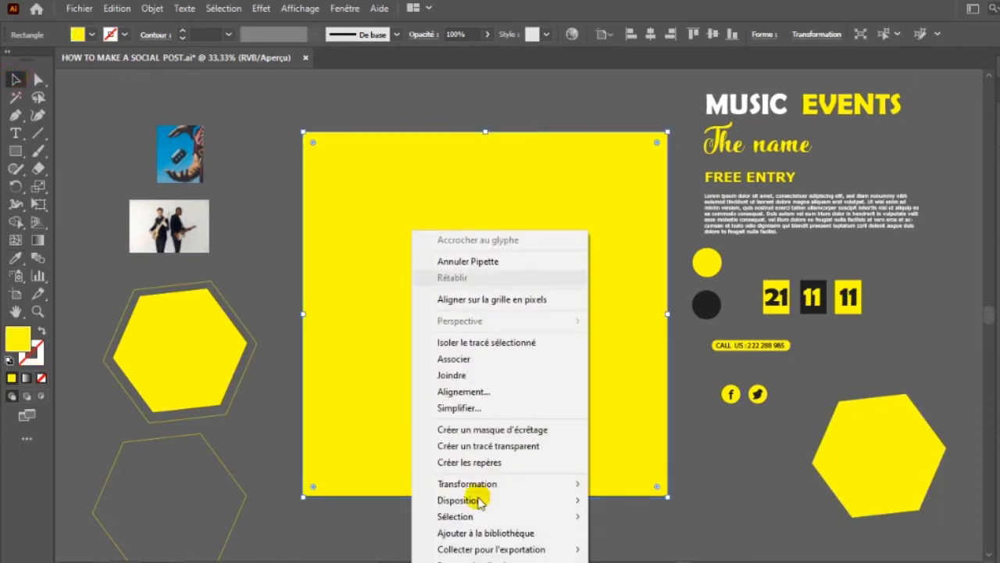
{"action": "mouse_move", "coordinate": [482, 504]}
{"action": "left_click", "coordinate": [636, 549]}
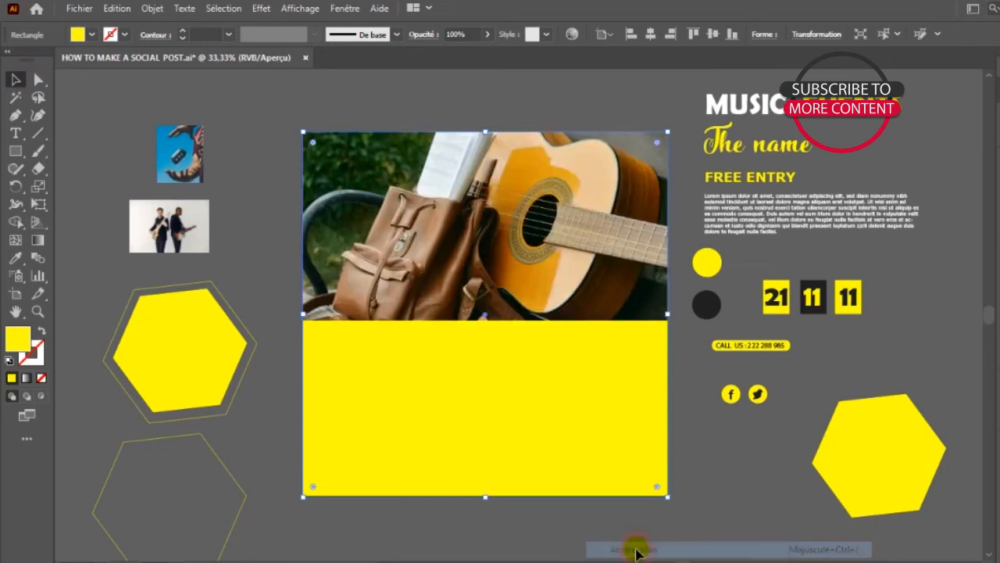
{"action": "left_click", "coordinate": [708, 473]}
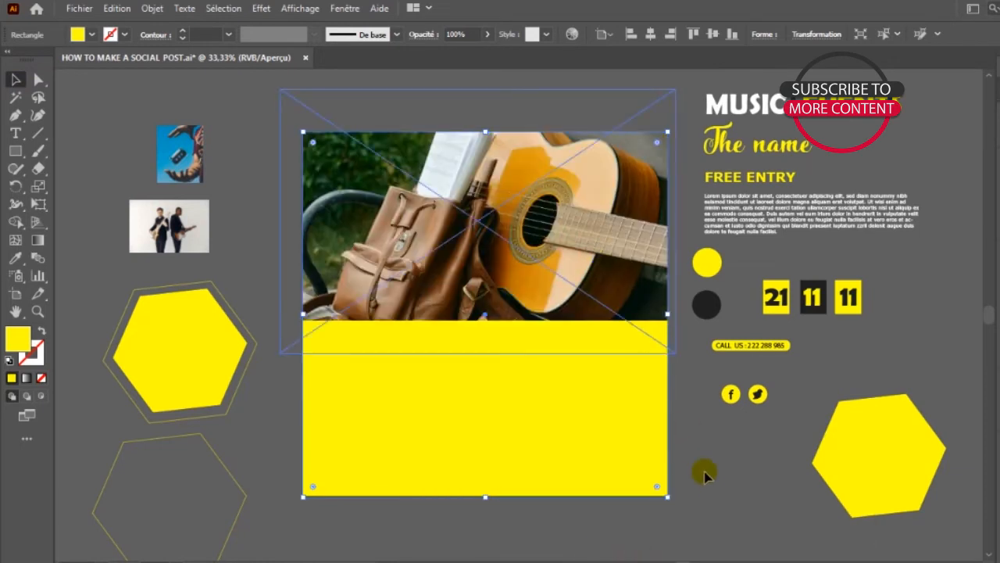
Recolour the background rectangle with the fill of the dark circle
{"action": "left_click", "coordinate": [617, 466]}
{"action": "key", "text": "i"}
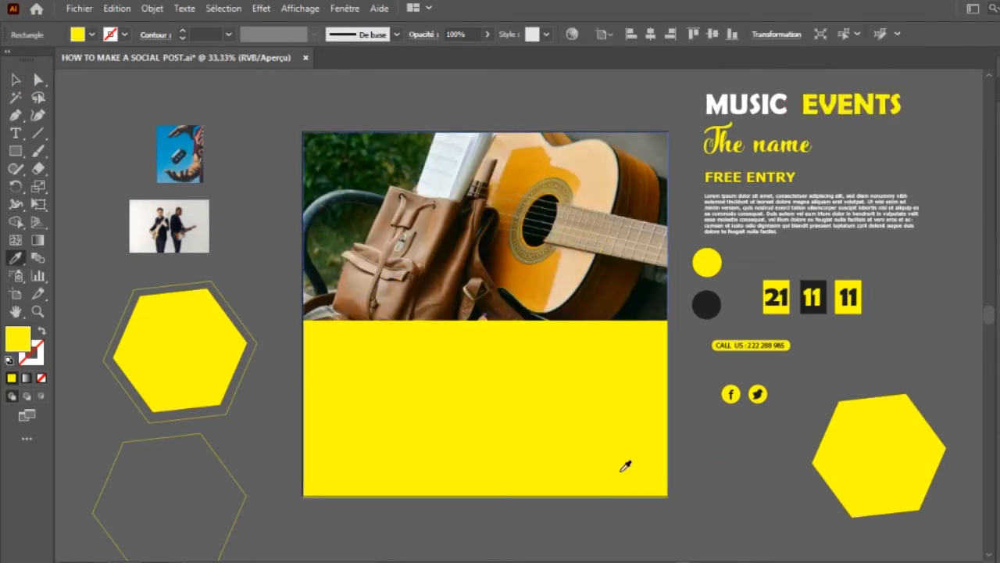
{"action": "left_click", "coordinate": [706, 305]}
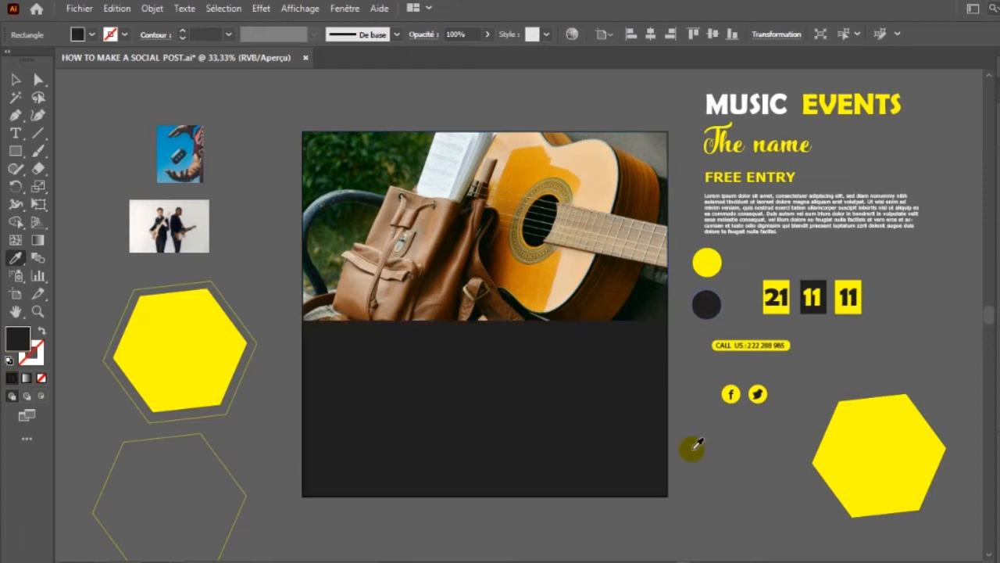
{"action": "key", "text": "v"}
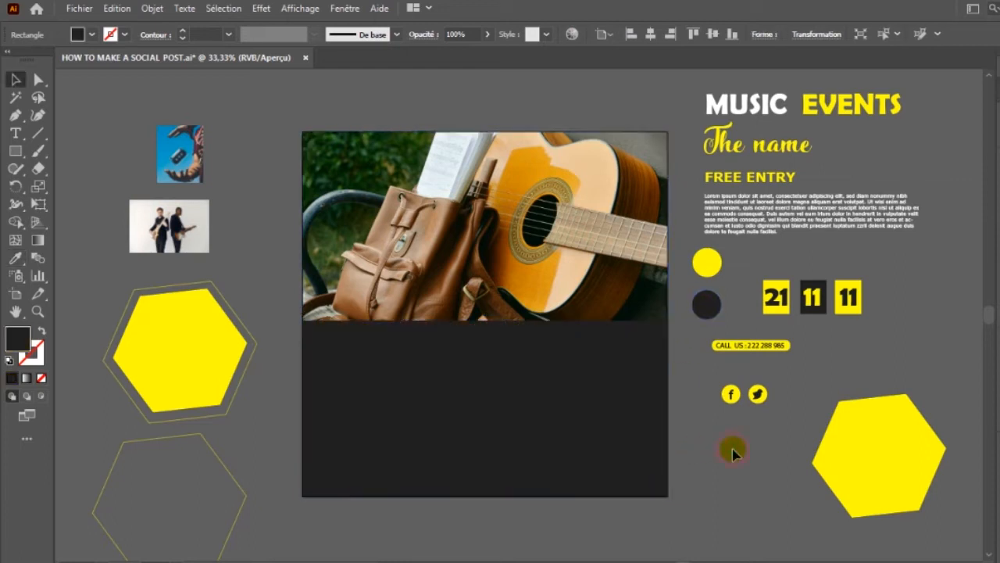
{"action": "left_click", "coordinate": [801, 362]}
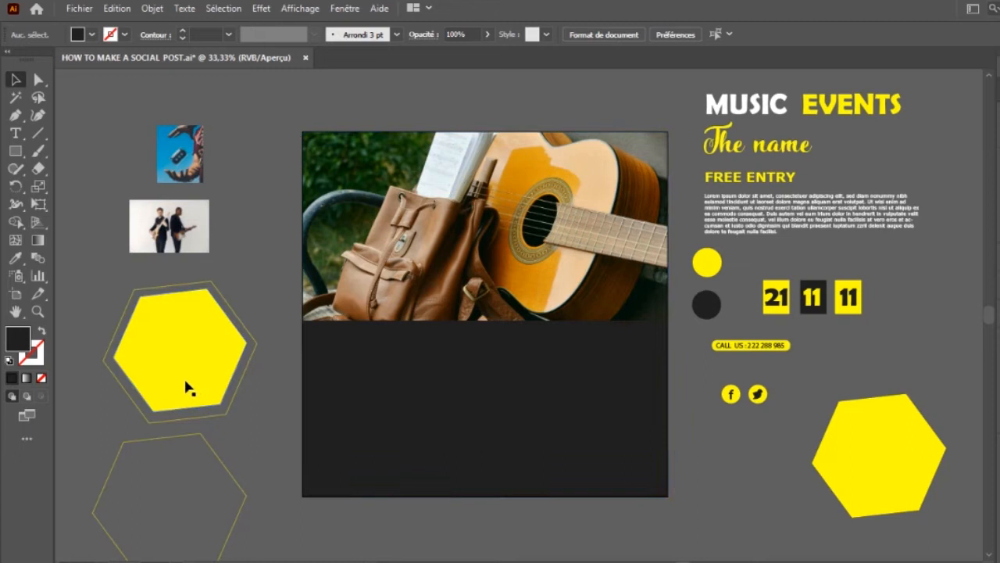
Move the photo of the two musicians to the artboard's lower right, enlarge it and place the loose yellow hexagon over it
{"action": "left_click", "coordinate": [191, 246]}
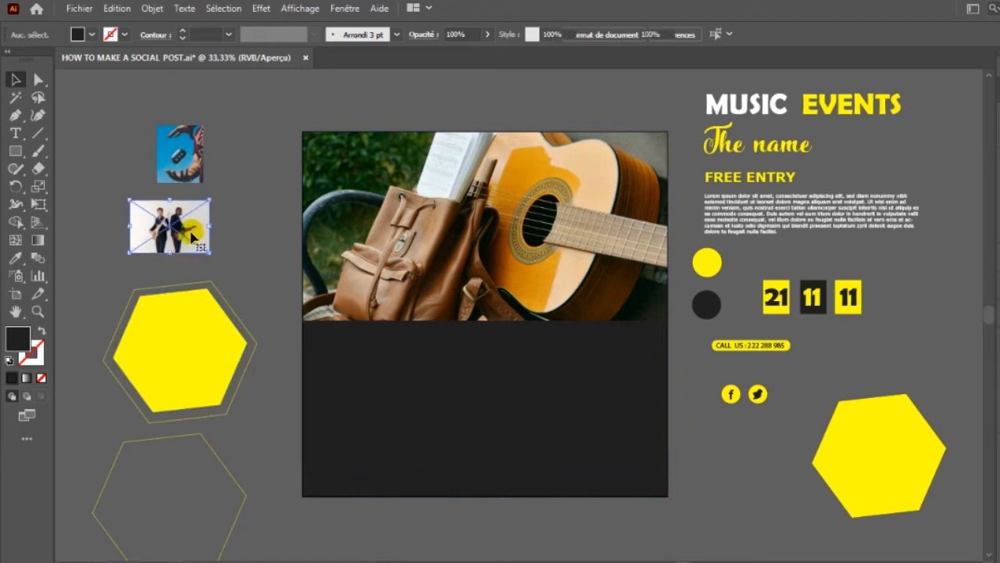
{"action": "left_click_drag", "start_coordinate": [465, 288], "coordinate": [873, 553]}
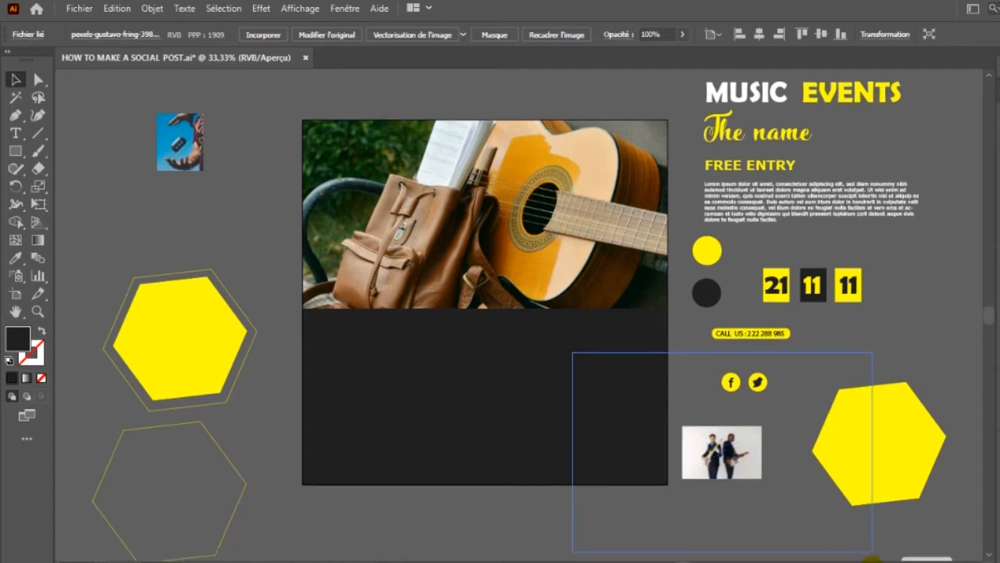
{"action": "left_click_drag", "start_coordinate": [877, 451], "coordinate": [758, 457]}
{"action": "left_click", "coordinate": [907, 445]}
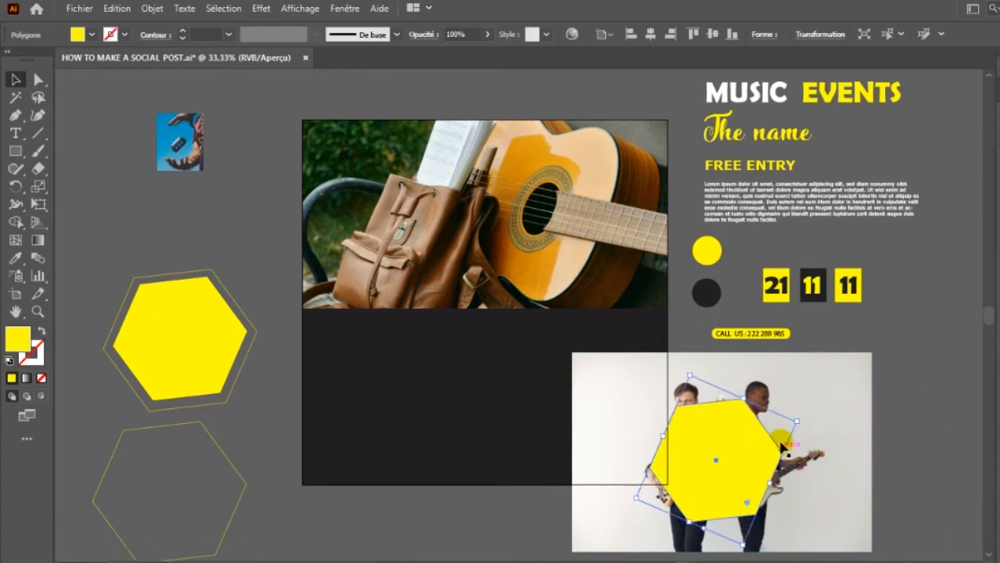
Shrink the musicians photo to just around the hexagon's height and adjust the hexagon so it fits inside the photo
{"action": "left_click", "coordinate": [837, 410]}
{"action": "left_click_drag", "start_coordinate": [872, 353], "coordinate": [815, 383]}
{"action": "left_click", "coordinate": [785, 436]}
{"action": "left_click_drag", "start_coordinate": [786, 439], "coordinate": [780, 435]}
{"action": "left_click_drag", "start_coordinate": [779, 432], "coordinate": [780, 433]}
Clip the musicians photo with the hexagon using a clipping mask and centre the result inside the empty hexagon outline
{"action": "left_click", "coordinate": [679, 486], "text": "shift"}
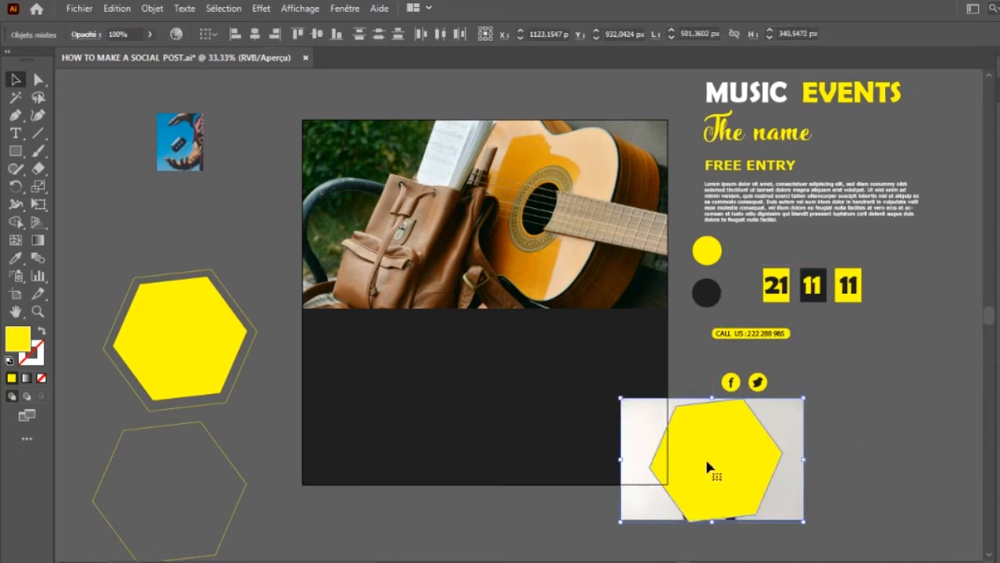
{"action": "right_click", "coordinate": [705, 458]}
{"action": "left_click", "coordinate": [777, 349]}
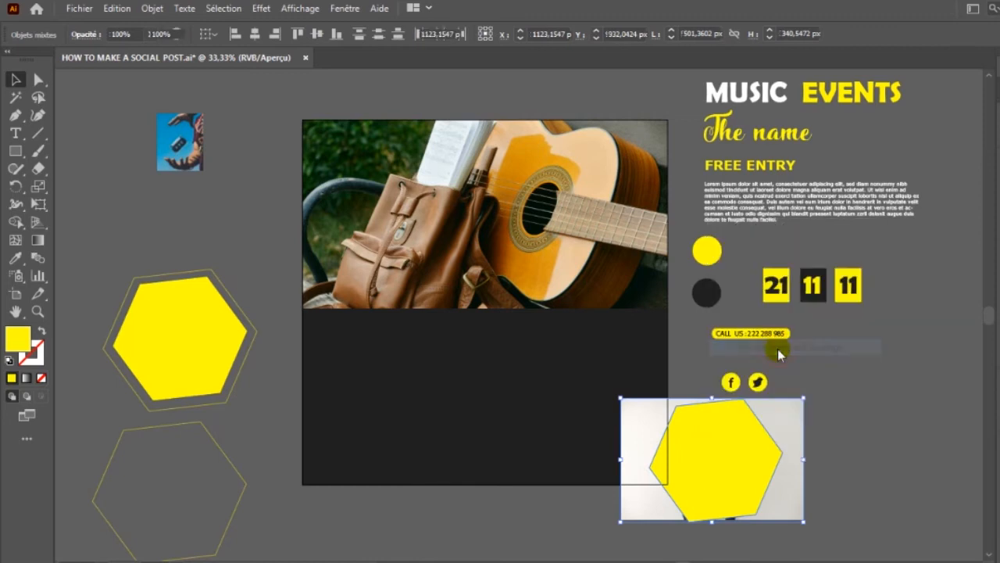
{"action": "left_click_drag", "start_coordinate": [754, 461], "coordinate": [217, 490]}
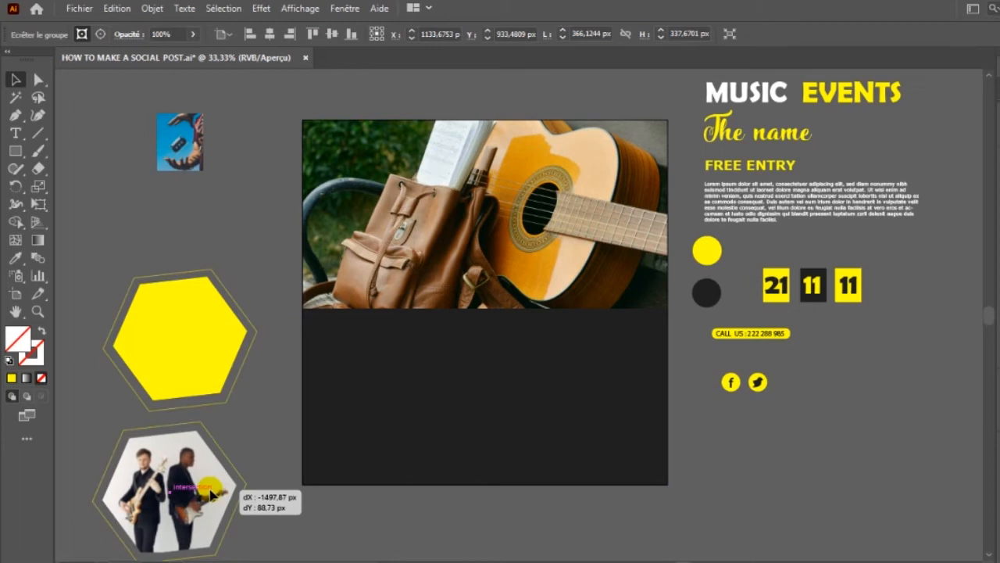
Group the clipped musicians photo with its outline and place it on the artboard's left, overlapping the guitar photo's lower edge
{"action": "left_click", "coordinate": [279, 523]}
{"action": "left_click_drag", "start_coordinate": [91, 449], "coordinate": [129, 452]}
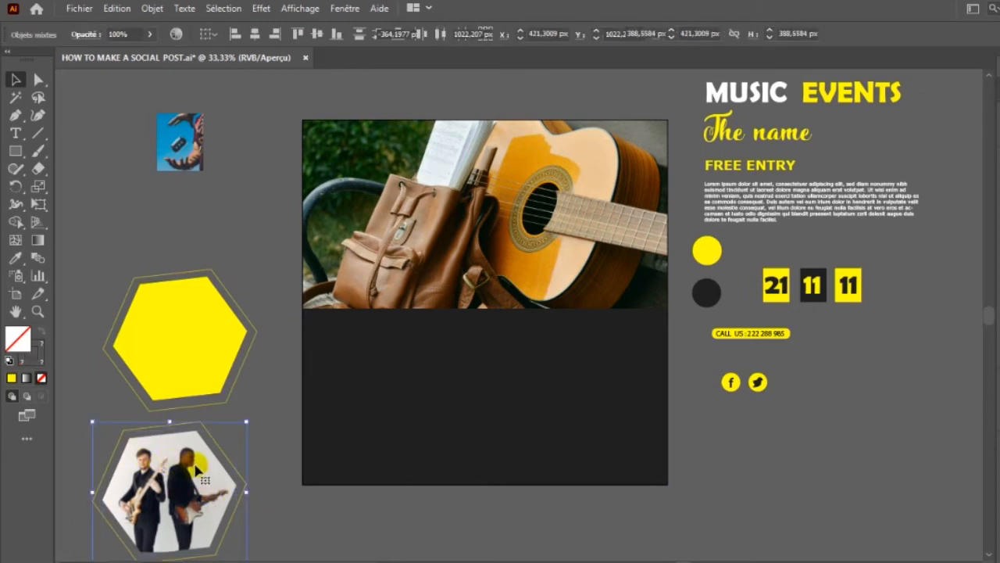
{"action": "key", "text": "ctrl+g"}
{"action": "left_click_drag", "start_coordinate": [183, 472], "coordinate": [405, 294]}
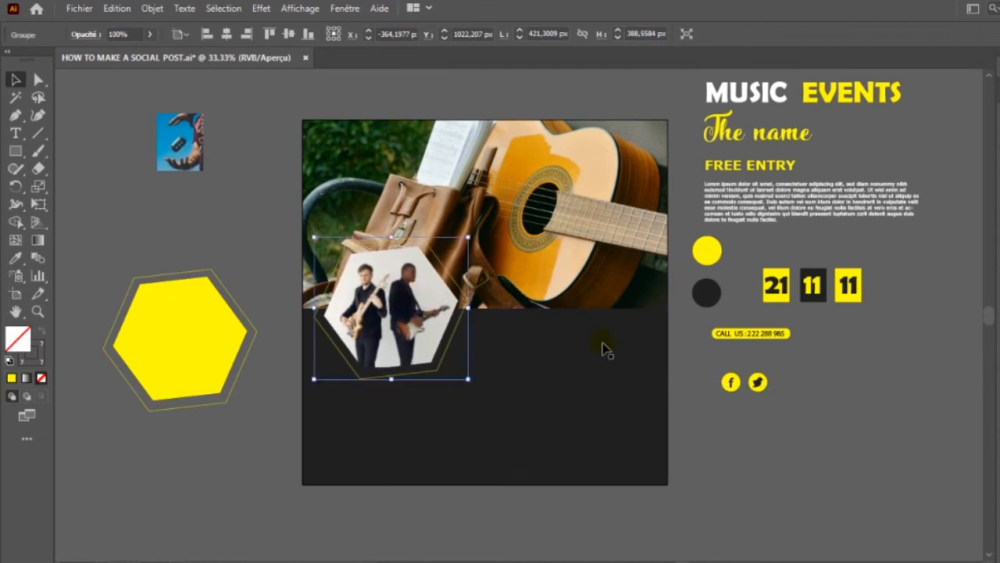
{"action": "left_click", "coordinate": [776, 423]}
{"action": "left_click", "coordinate": [784, 90]}
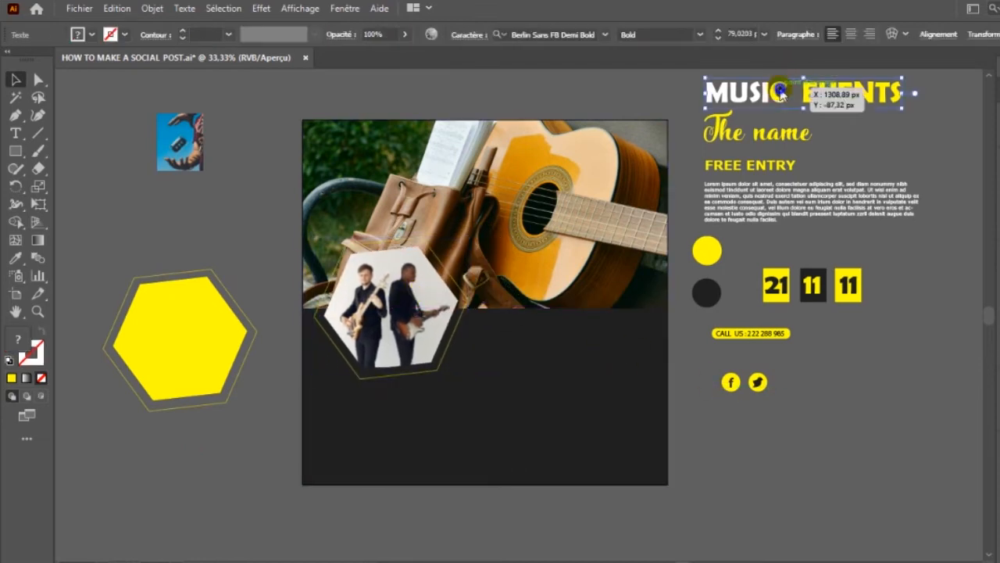
{"action": "right_click", "coordinate": [781, 93]}
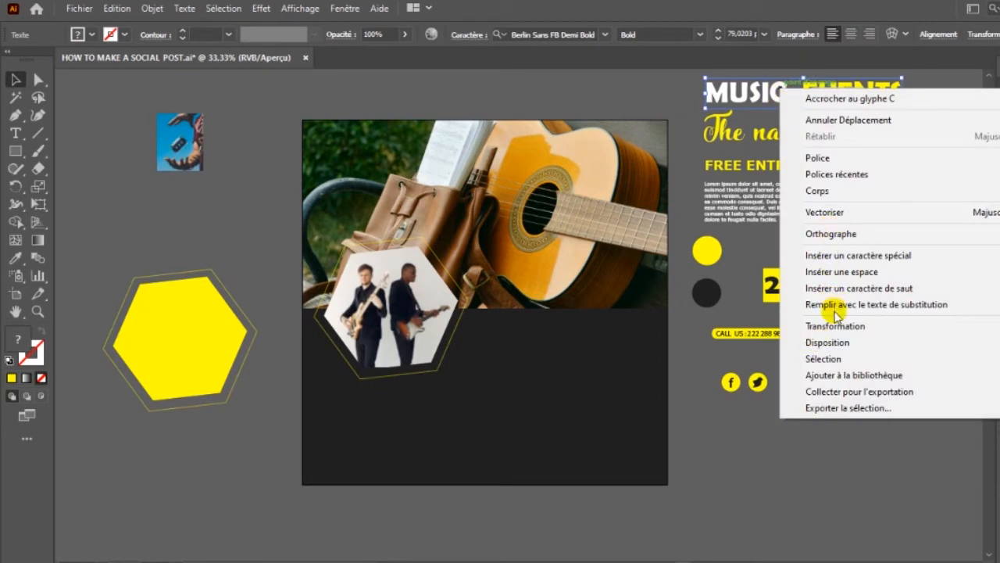
{"action": "left_click", "coordinate": [690, 146]}
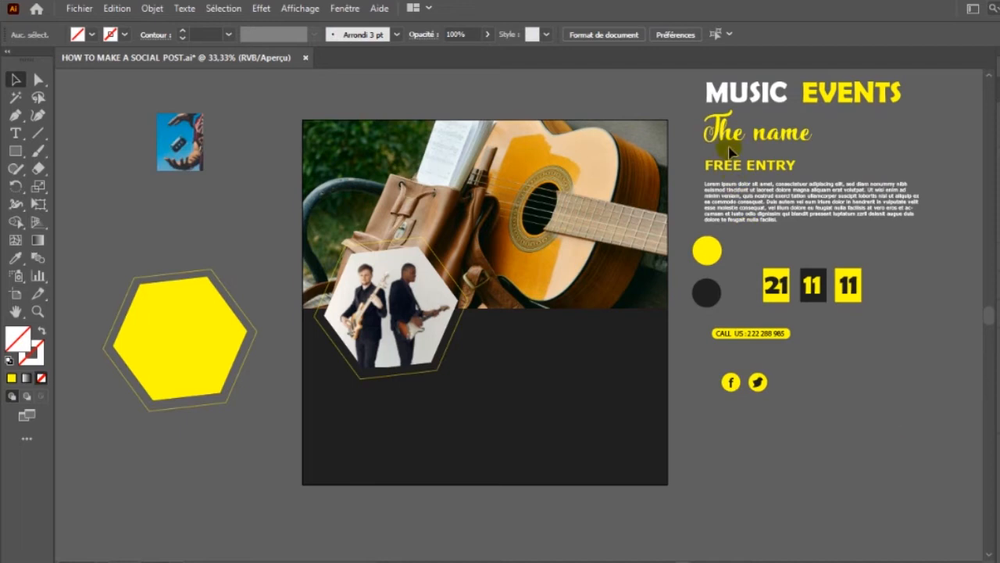
Bring all the prepared text, date, contact and icon elements beside the artboard to the front
{"action": "left_click_drag", "start_coordinate": [703, 92], "coordinate": [759, 204]}
{"action": "right_click", "coordinate": [759, 204]}
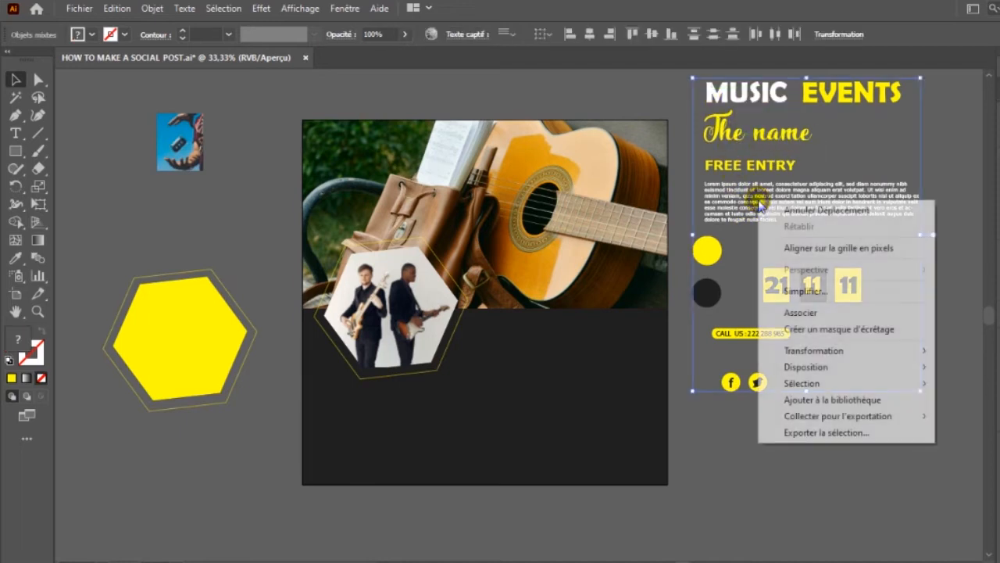
{"action": "mouse_move", "coordinate": [828, 368]}
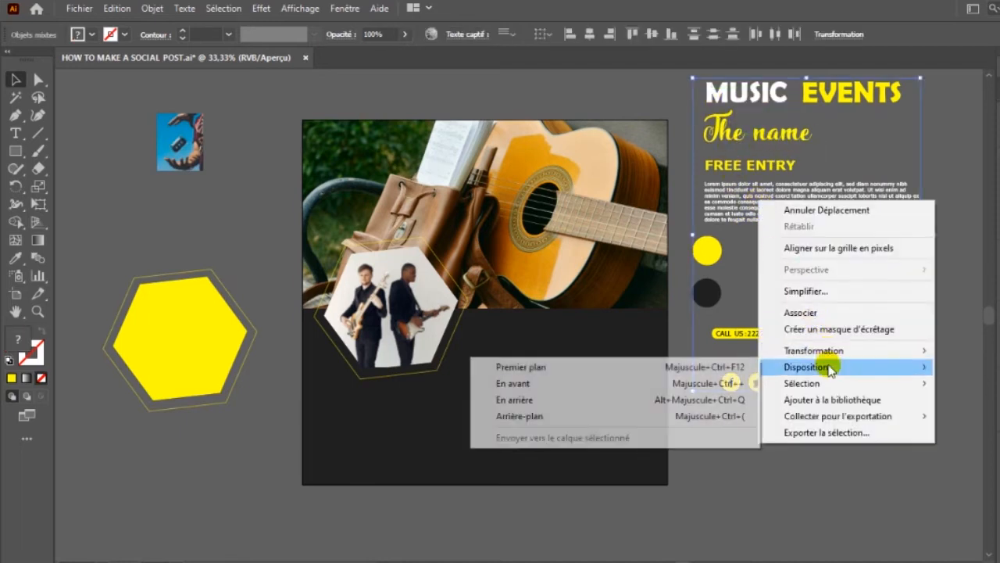
{"action": "left_click", "coordinate": [648, 367]}
{"action": "left_click", "coordinate": [798, 473]}
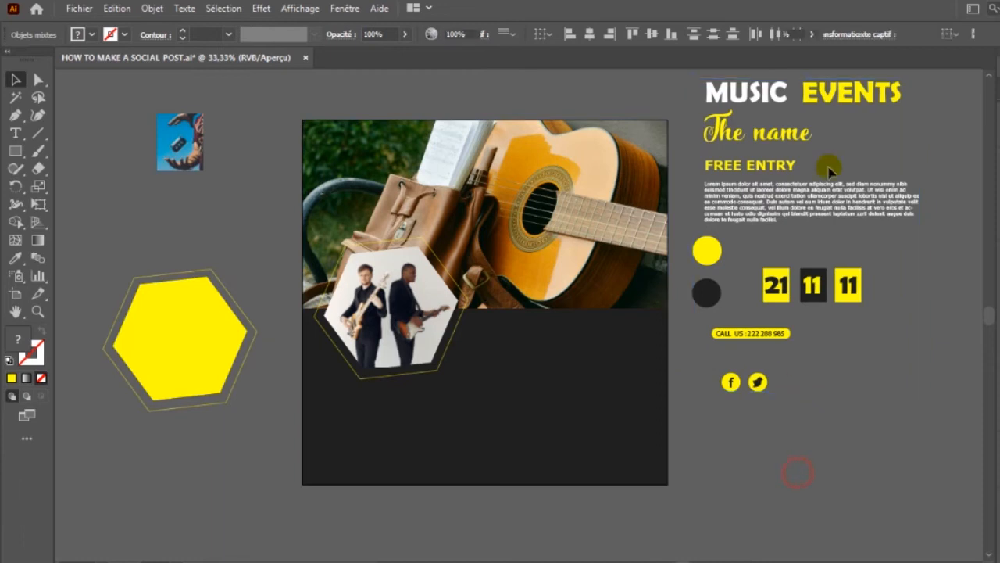
Place the MUSIC EVENTS title across the upper guitar photo and the FREE ENTRY text block, slightly reduced, beside the musicians hexagon
{"action": "left_click", "coordinate": [851, 111]}
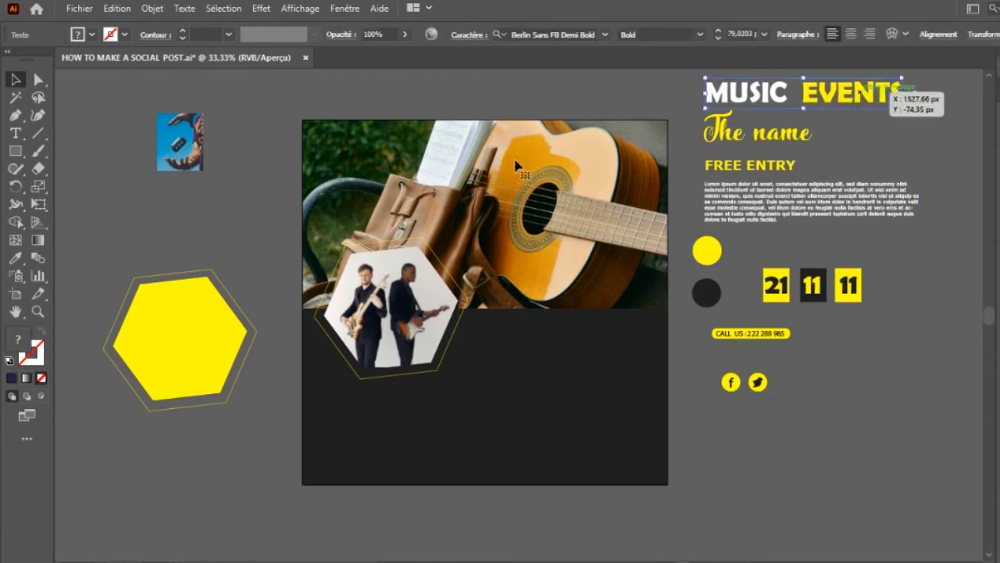
{"action": "left_click_drag", "start_coordinate": [418, 160], "coordinate": [510, 166]}
{"action": "left_click", "coordinate": [854, 201]}
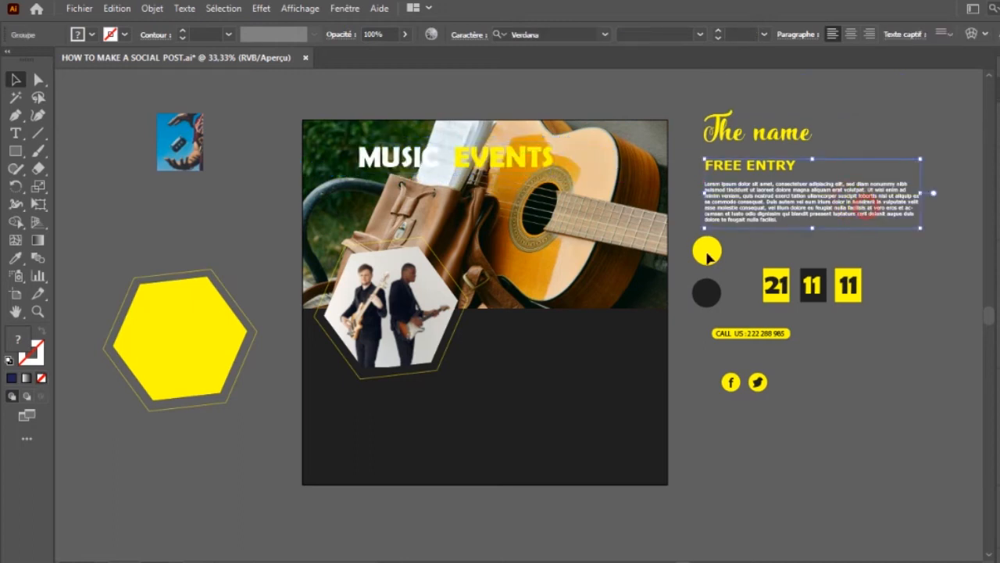
{"action": "left_click_drag", "start_coordinate": [868, 208], "coordinate": [608, 404]}
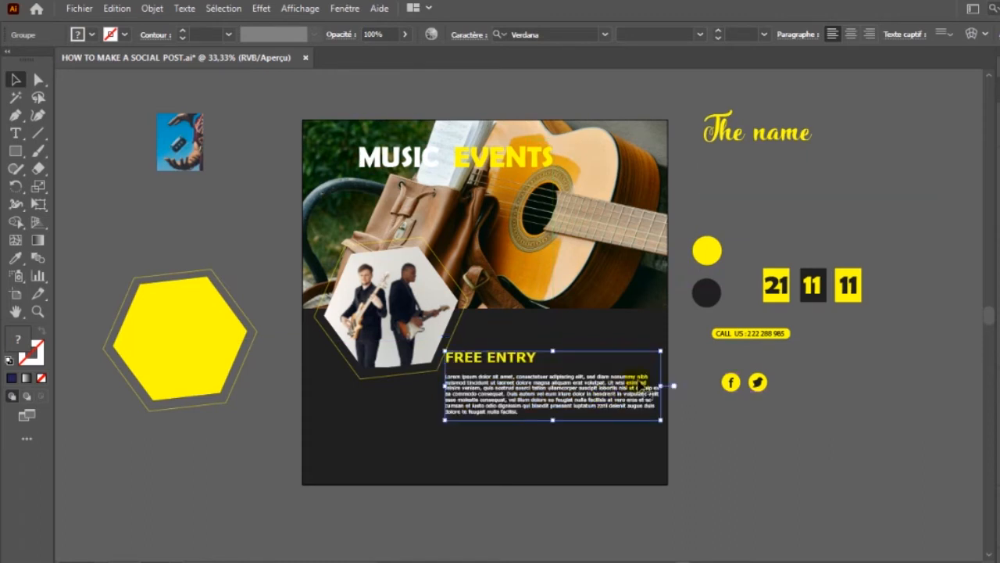
{"action": "left_click_drag", "start_coordinate": [672, 384], "coordinate": [599, 376]}
Place the 21 11 11 date blocks on the guitar photo's lower right, and the CALL US label and social icons near the artboard's bottom
{"action": "left_click_drag", "start_coordinate": [860, 306], "coordinate": [631, 298]}
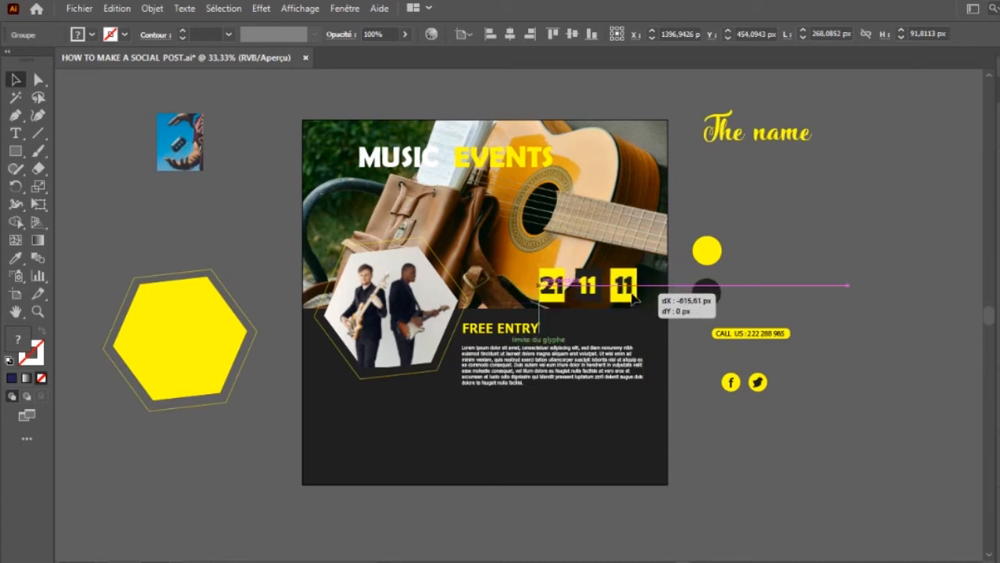
{"action": "left_click_drag", "start_coordinate": [632, 297], "coordinate": [632, 298]}
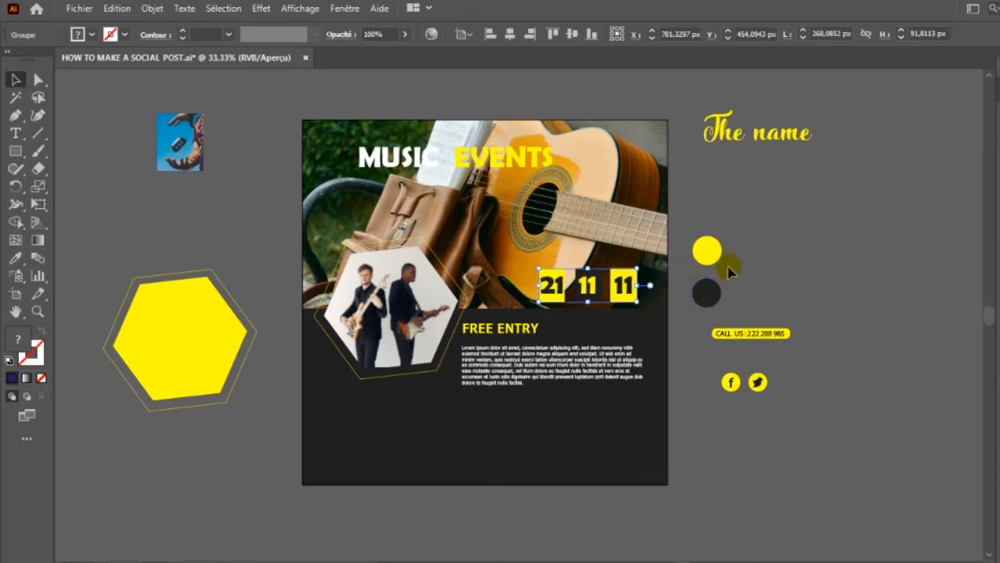
{"action": "left_click_drag", "start_coordinate": [758, 384], "coordinate": [631, 454]}
{"action": "left_click_drag", "start_coordinate": [736, 329], "coordinate": [544, 450]}
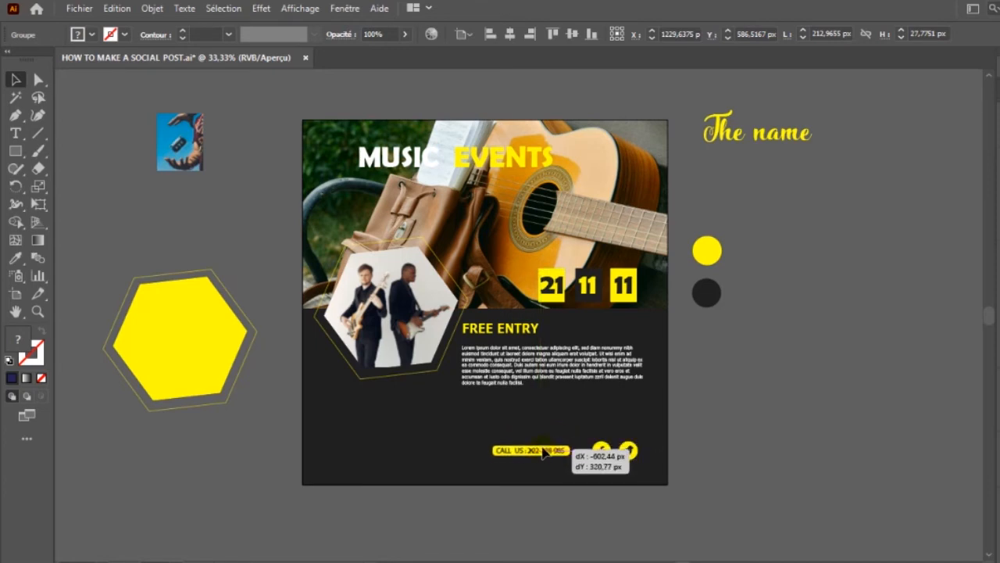
{"action": "left_click_drag", "start_coordinate": [543, 451], "coordinate": [544, 451]}
Lower the FREE ENTRY text block towards the contact row and place The name lettering, slightly enlarged, beneath the MUSIC EVENTS title
{"action": "left_click", "coordinate": [572, 358]}
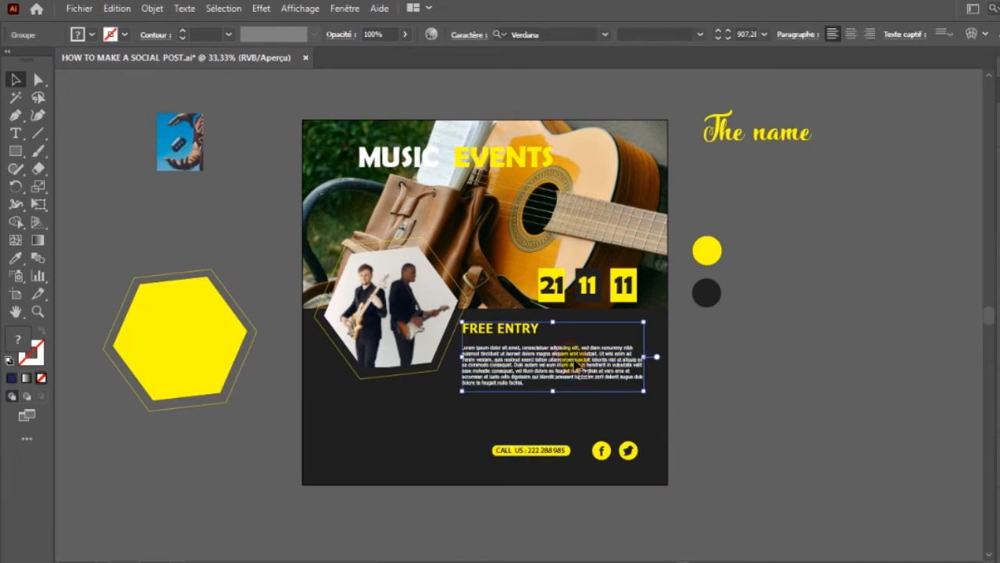
{"action": "left_click_drag", "start_coordinate": [579, 368], "coordinate": [581, 403]}
{"action": "left_click_drag", "start_coordinate": [755, 144], "coordinate": [506, 208]}
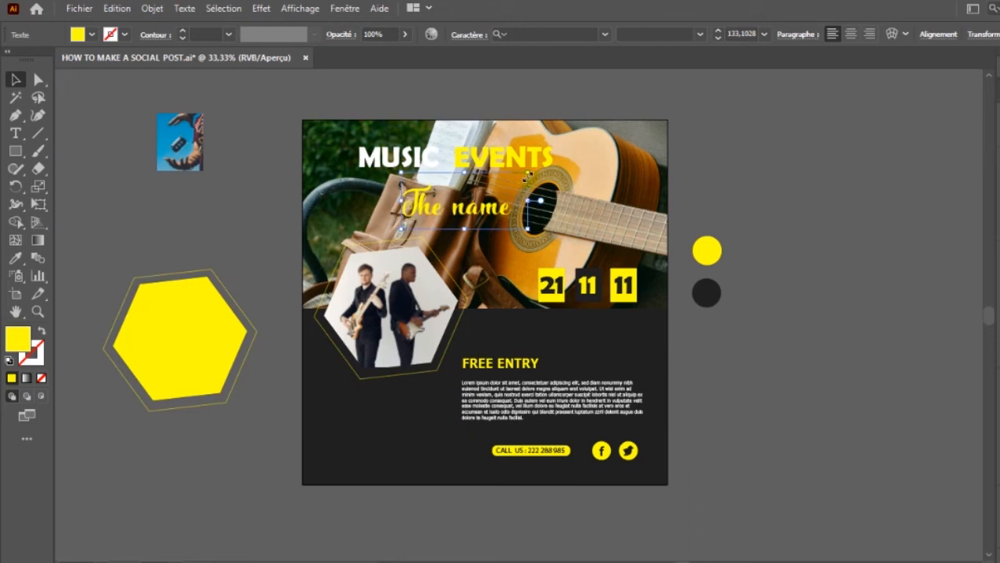
{"action": "left_click_drag", "start_coordinate": [529, 173], "coordinate": [562, 161]}
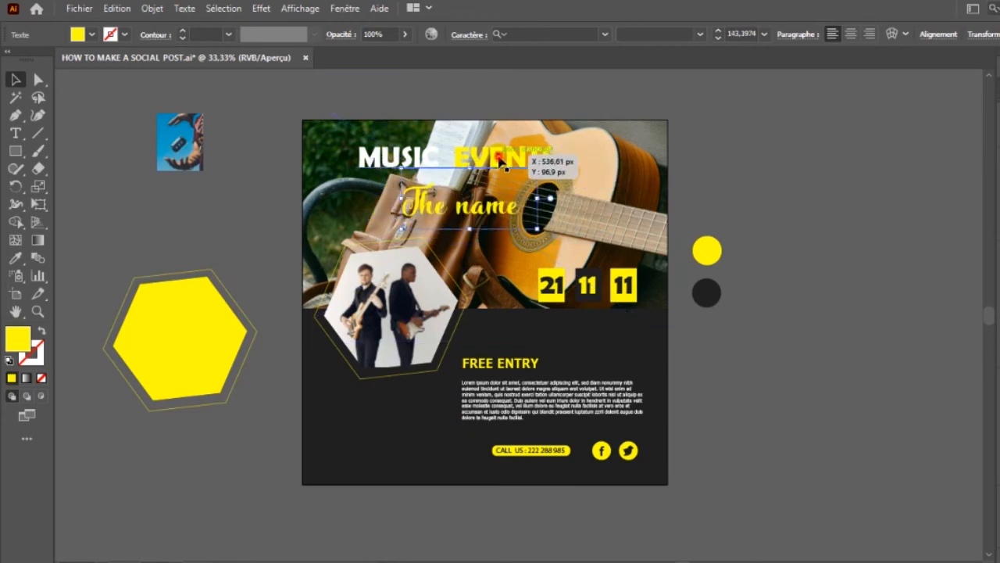
Enlarge the MUSIC EVENTS title to a font size of about 113 across the upper guitar photo
{"action": "left_click", "coordinate": [539, 160]}
{"action": "mouse_move", "coordinate": [556, 172]}
{"action": "left_mouse_down"}
{"action": "mouse_move", "coordinate": [614, 194]}
{"action": "mouse_move", "coordinate": [545, 161]}
{"action": "mouse_move", "coordinate": [575, 159]}
{"action": "mouse_move", "coordinate": [550, 163]}
{"action": "left_mouse_up"}
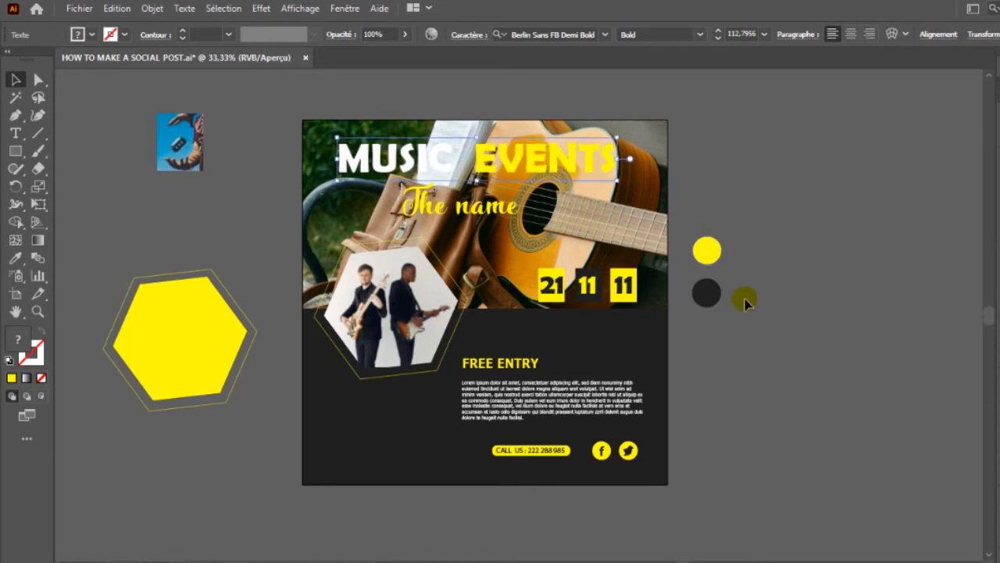
{"action": "left_click", "coordinate": [747, 308]}
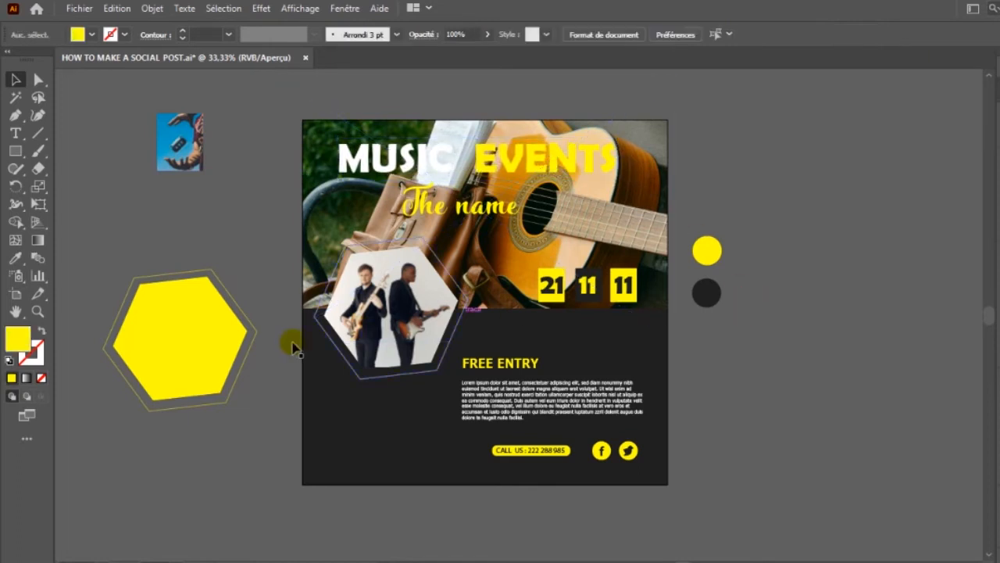
Scale down the spare filled yellow hexagon and its outline hexagon together beside the artboard
{"action": "left_click", "coordinate": [188, 364]}
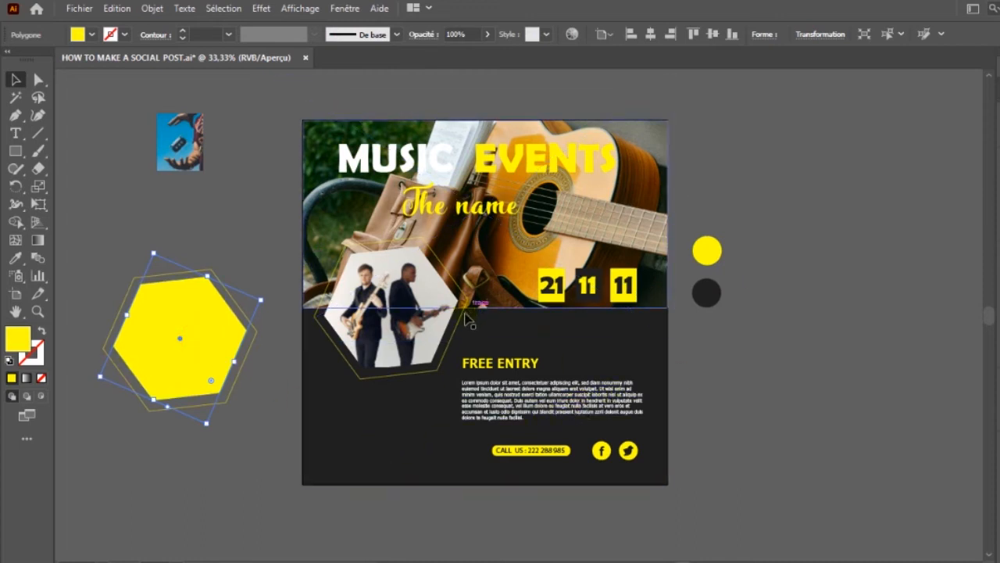
{"action": "left_click", "coordinate": [251, 349]}
{"action": "left_click", "coordinate": [197, 351]}
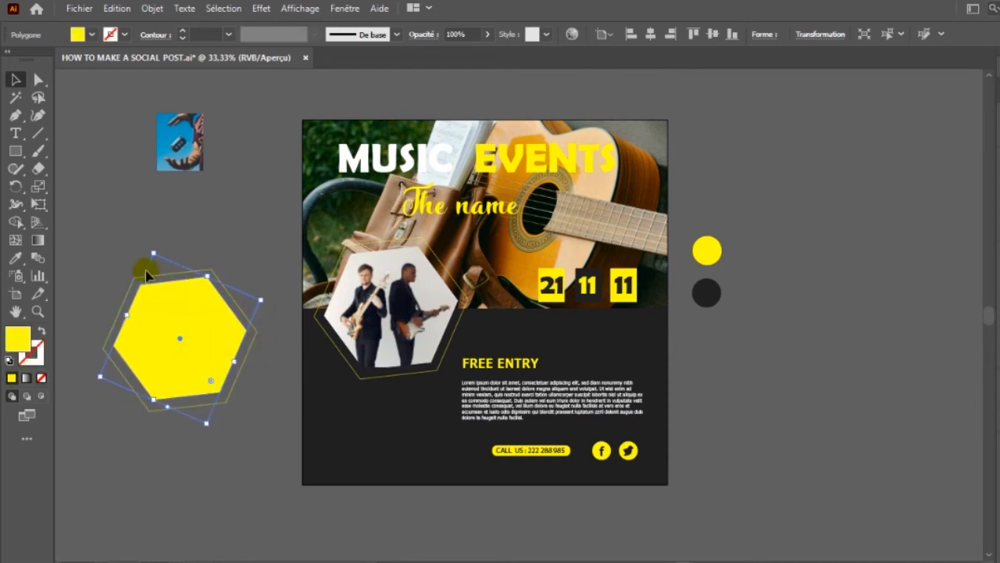
{"action": "left_click_drag", "start_coordinate": [248, 403], "coordinate": [252, 407]}
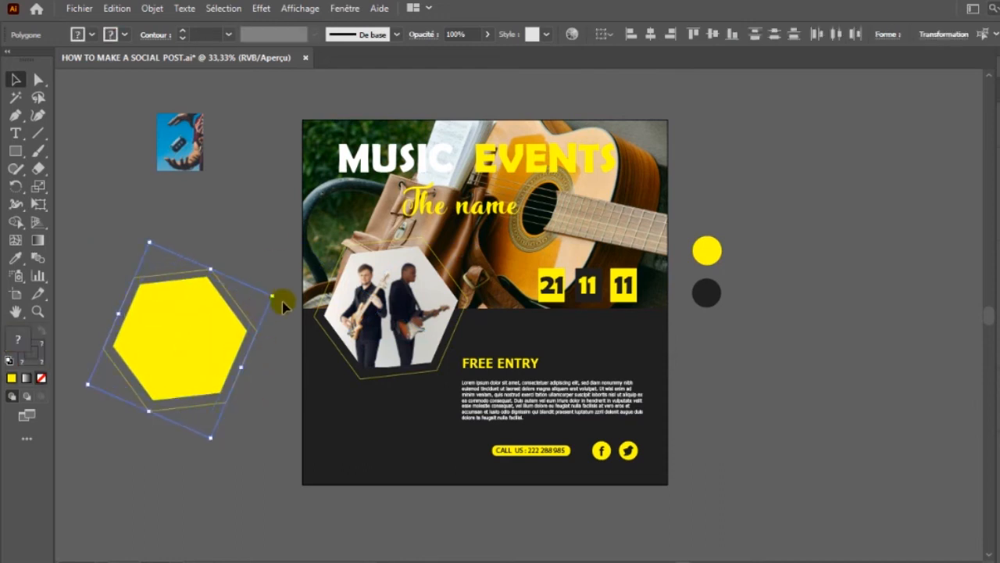
{"action": "left_click_drag", "start_coordinate": [268, 294], "coordinate": [236, 313]}
Place the filled yellow hexagon over the cassette photo, with the photo enlarged to extend beyond the hexagon on all sides
{"action": "left_click", "coordinate": [164, 347]}
{"action": "left_click_drag", "start_coordinate": [179, 338], "coordinate": [226, 232]}
{"action": "left_click_drag", "start_coordinate": [185, 156], "coordinate": [284, 170]}
{"action": "left_click_drag", "start_coordinate": [186, 165], "coordinate": [186, 165]}
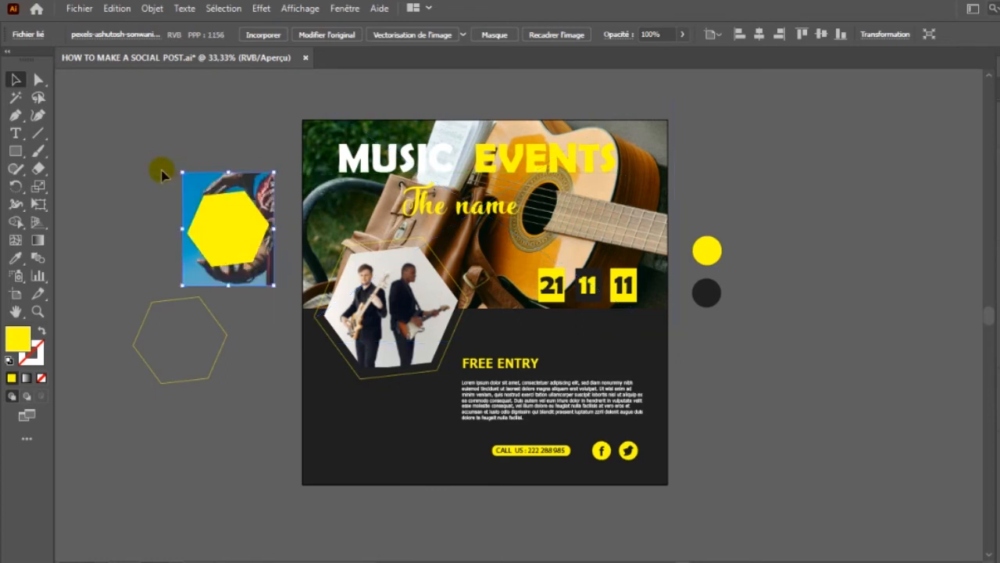
{"action": "left_click", "coordinate": [149, 177]}
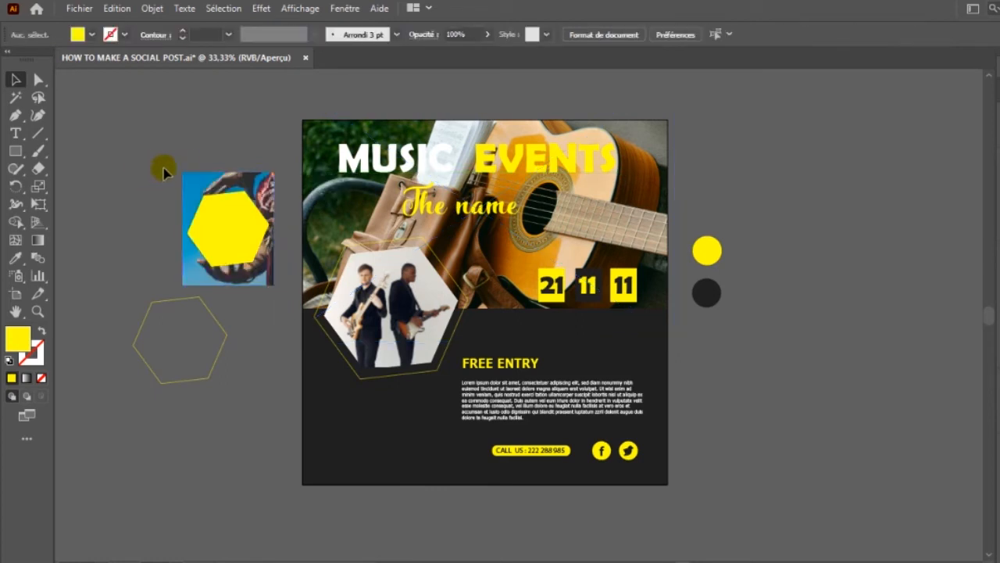
Slightly reduce the cassette photo and clip it to the yellow hexagon with a clipping mask
{"action": "left_click_drag", "start_coordinate": [269, 166], "coordinate": [223, 174]}
{"action": "left_click", "coordinate": [223, 223], "text": "shift"}
{"action": "right_click", "coordinate": [223, 224]}
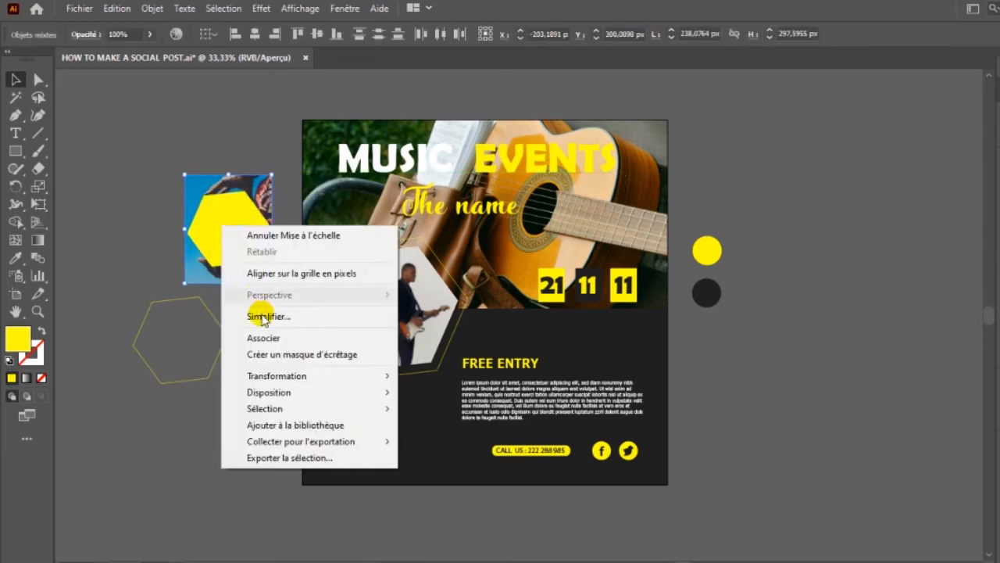
{"action": "left_click", "coordinate": [287, 355]}
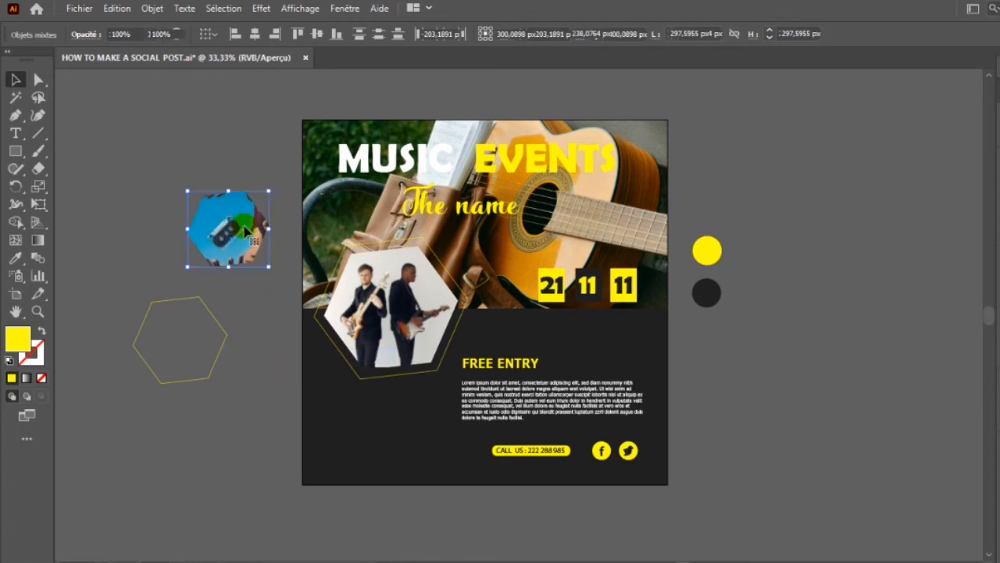
Center the clipped cassette photo inside the outline hexagon, group them and place the group below the musicians hexagon
{"action": "left_click_drag", "start_coordinate": [228, 268], "coordinate": [196, 348]}
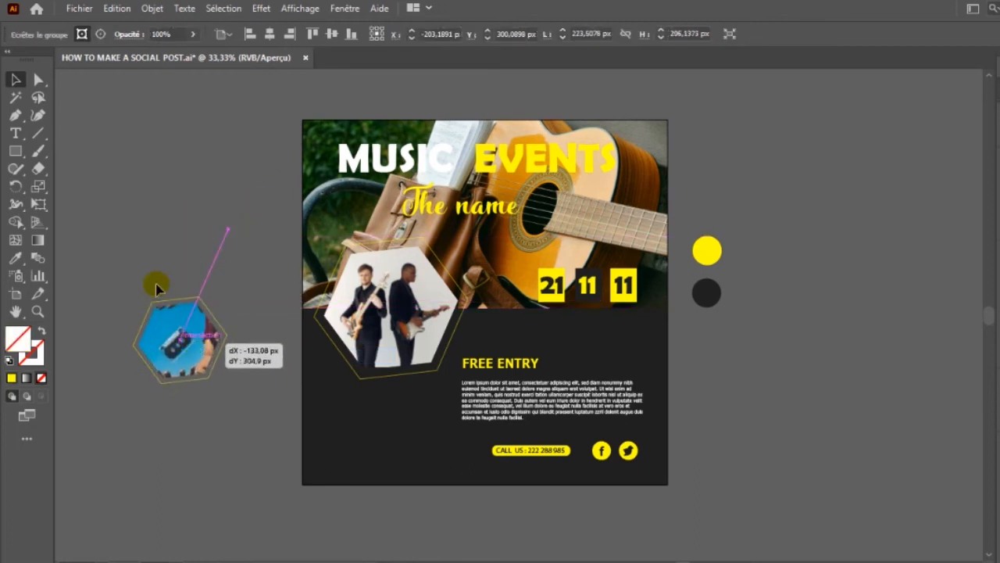
{"action": "left_click_drag", "start_coordinate": [148, 283], "coordinate": [223, 399]}
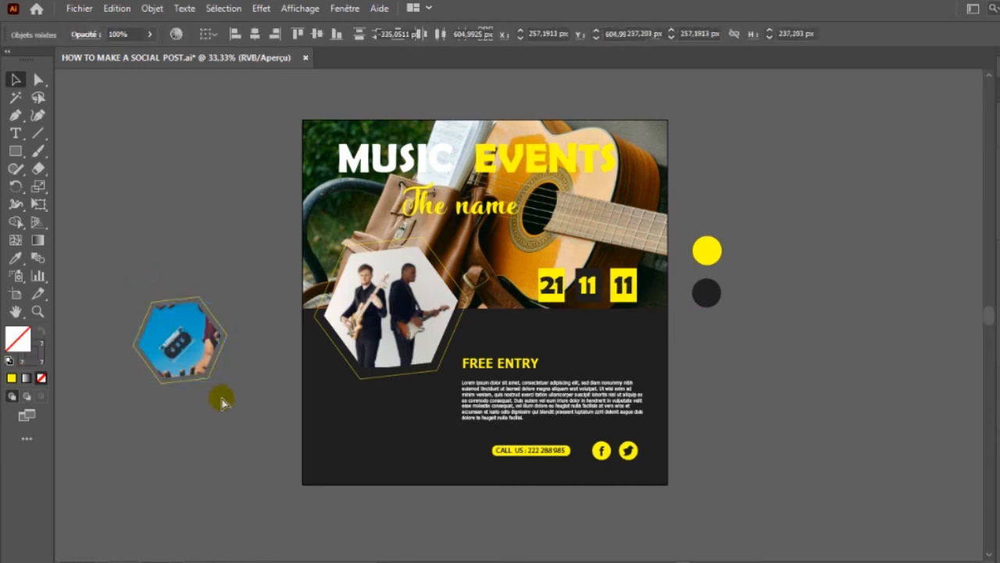
{"action": "key", "text": "ctrl+g"}
{"action": "left_click_drag", "start_coordinate": [206, 363], "coordinate": [386, 423]}
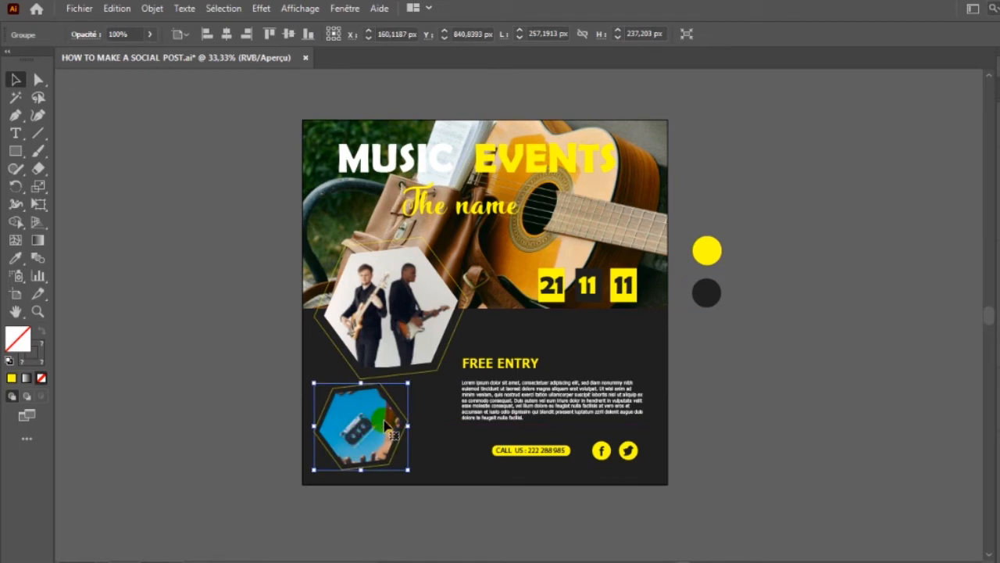
Enlarge the musicians hexagon group to about 475 by 438 px and shift the cassette hexagon slightly right and down beneath it
{"action": "left_click", "coordinate": [455, 380]}
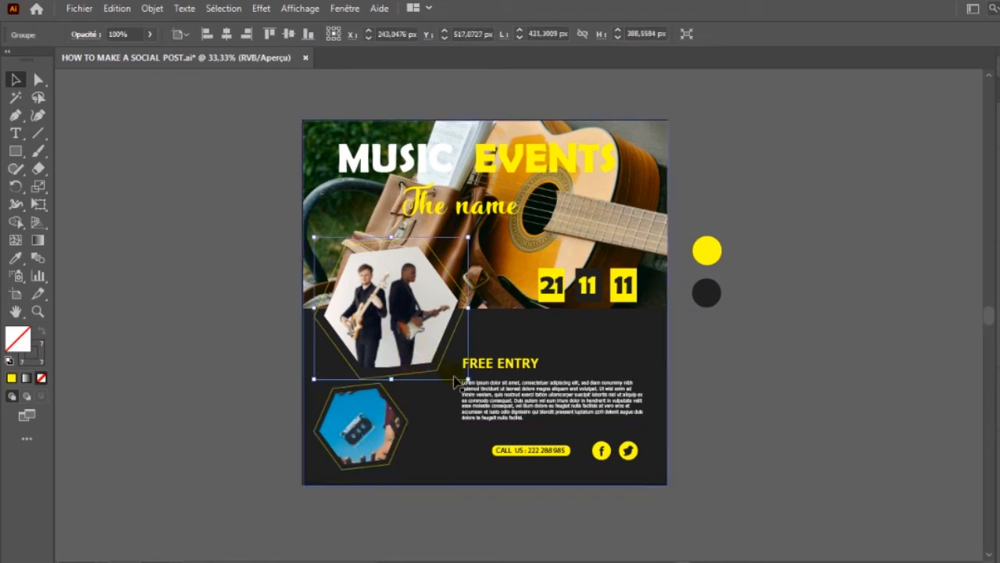
{"action": "left_click_drag", "start_coordinate": [467, 380], "coordinate": [480, 404]}
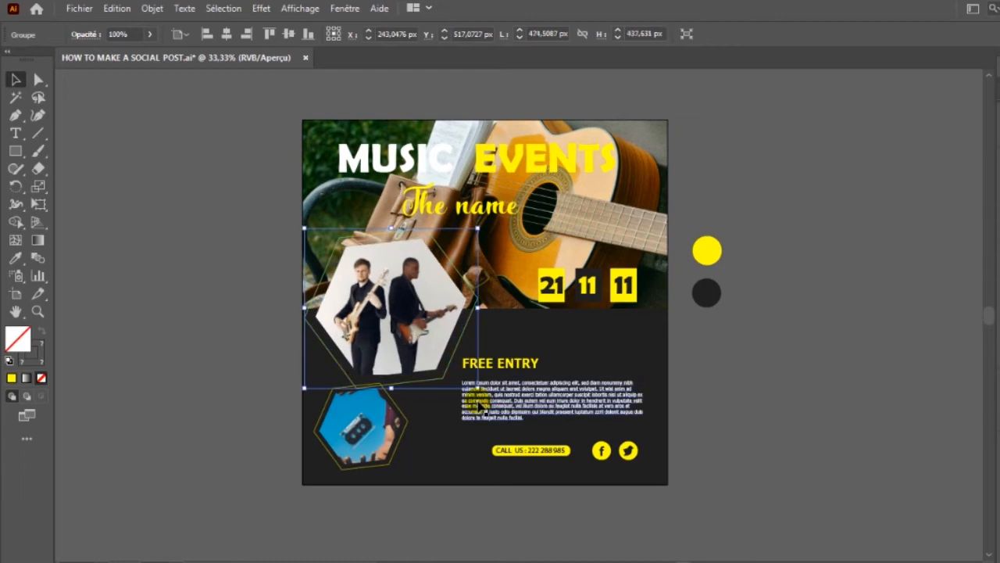
{"action": "left_click_drag", "start_coordinate": [382, 452], "coordinate": [403, 463]}
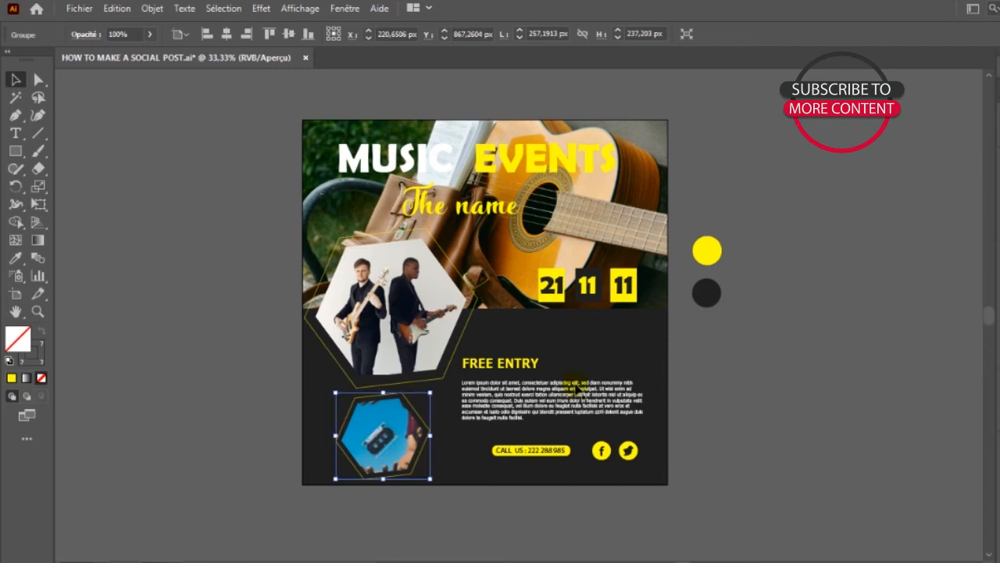
Move the 21 11 11 date blocks onto the dark background between the guitar photo and the FREE ENTRY text
{"action": "left_click", "coordinate": [555, 399]}
{"action": "left_click_drag", "start_coordinate": [539, 270], "coordinate": [569, 332]}
{"action": "key", "text": "ctrl+z"}
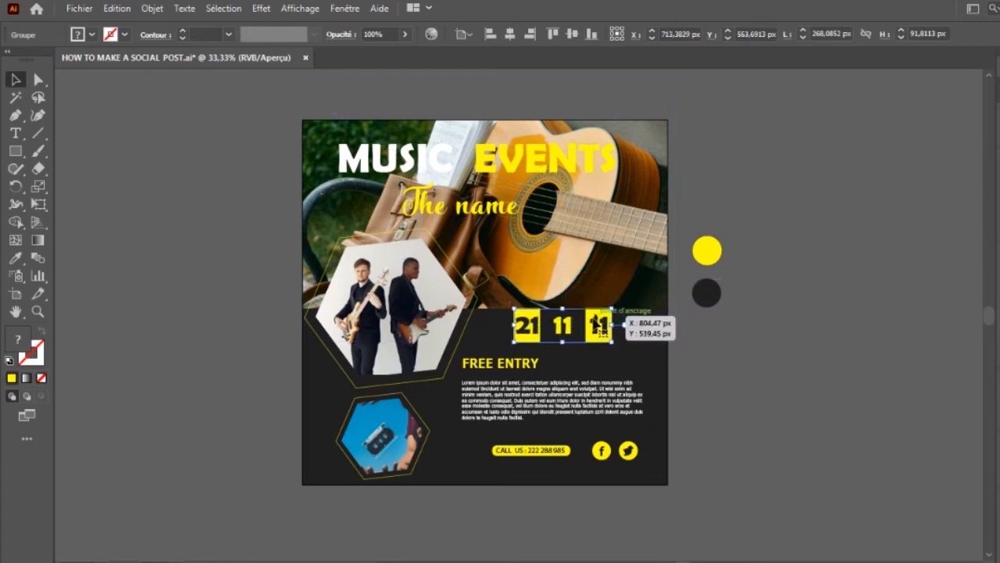
{"action": "left_click", "coordinate": [553, 404]}
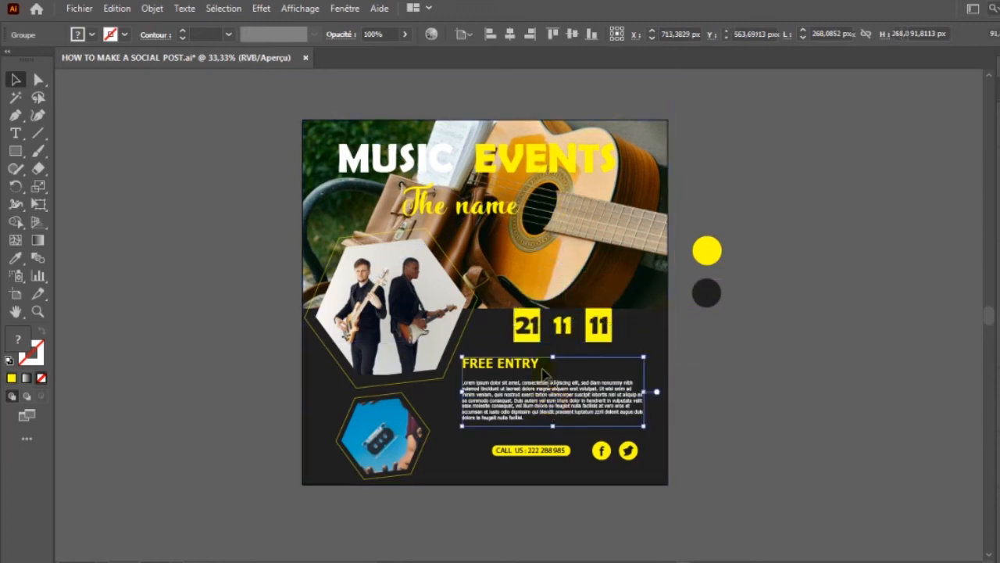
Shift the MUSIC EVENTS title slightly to the right and move The name lettering right and slightly up beneath it
{"action": "left_click", "coordinate": [574, 164]}
{"action": "left_click", "coordinate": [571, 163]}
{"action": "left_click_drag", "start_coordinate": [582, 167], "coordinate": [598, 166]}
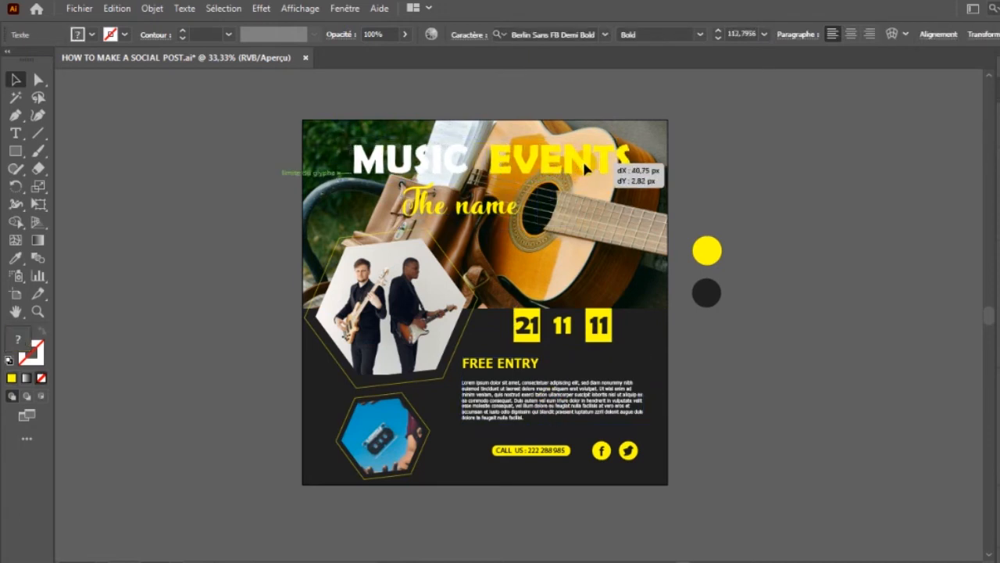
{"action": "left_click_drag", "start_coordinate": [500, 219], "coordinate": [551, 217]}
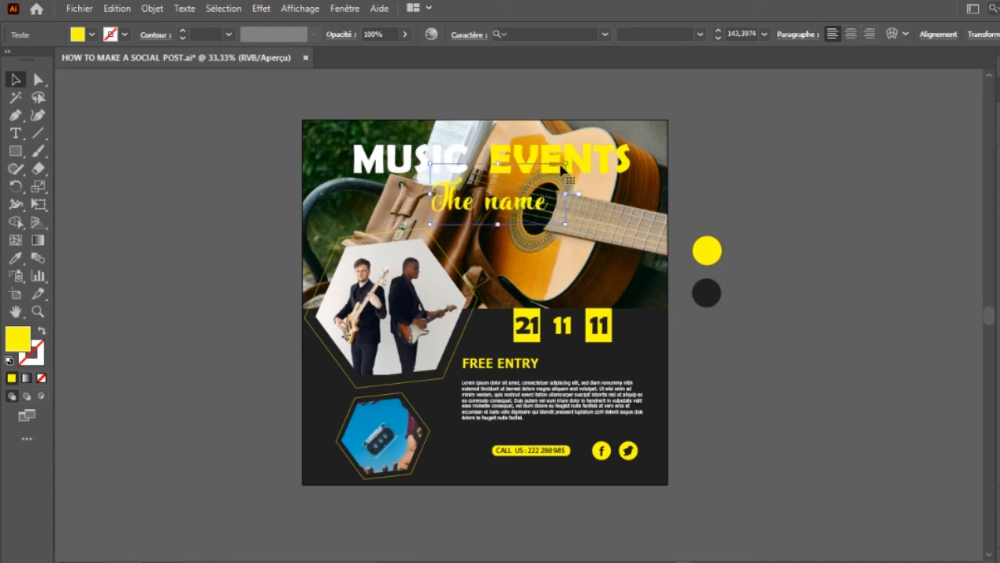
Apply a drop shadow to the MUSIC EVENTS title with 50% opacity, 7 px X and Y offsets and 5 px blur
{"action": "left_click", "coordinate": [587, 163]}
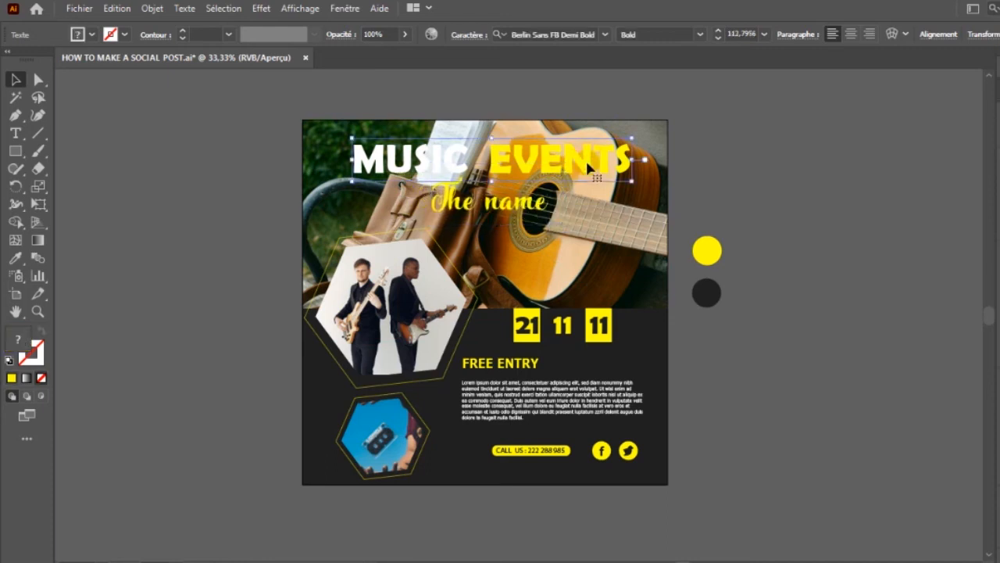
{"action": "left_click", "coordinate": [346, 9]}
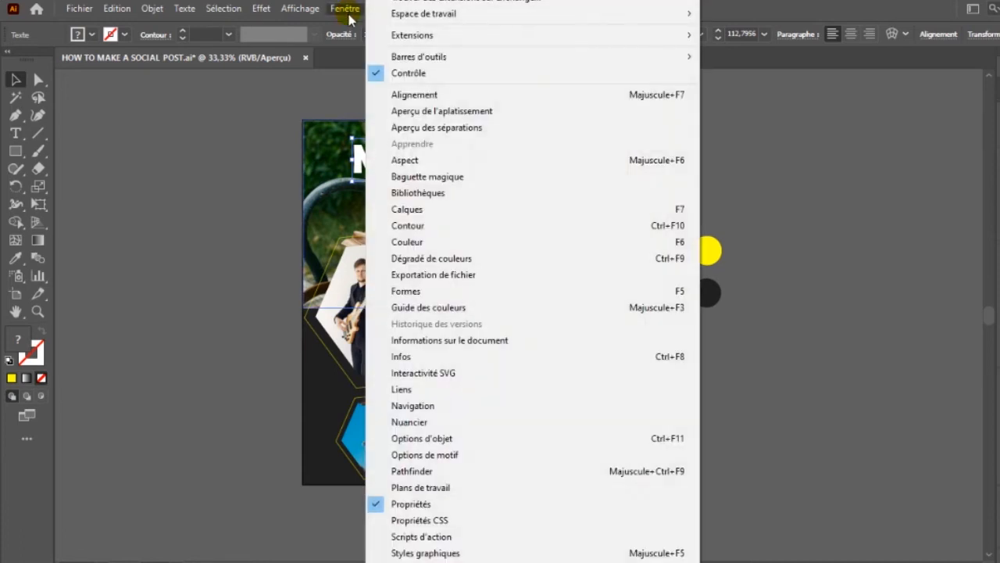
{"action": "left_click", "coordinate": [266, 11]}
{"action": "left_click", "coordinate": [261, 9]}
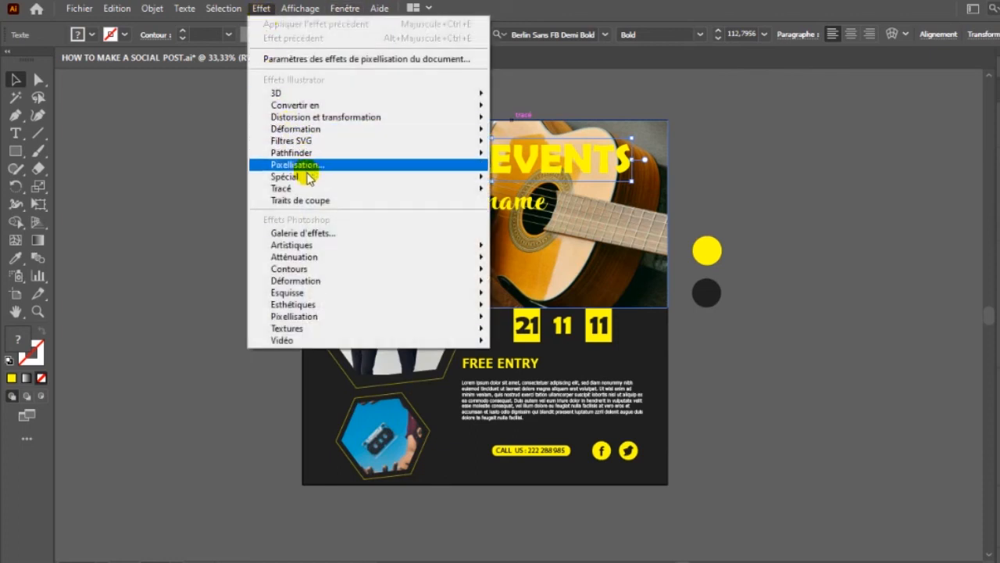
{"action": "mouse_move", "coordinate": [309, 177]}
{"action": "left_click", "coordinate": [539, 263]}
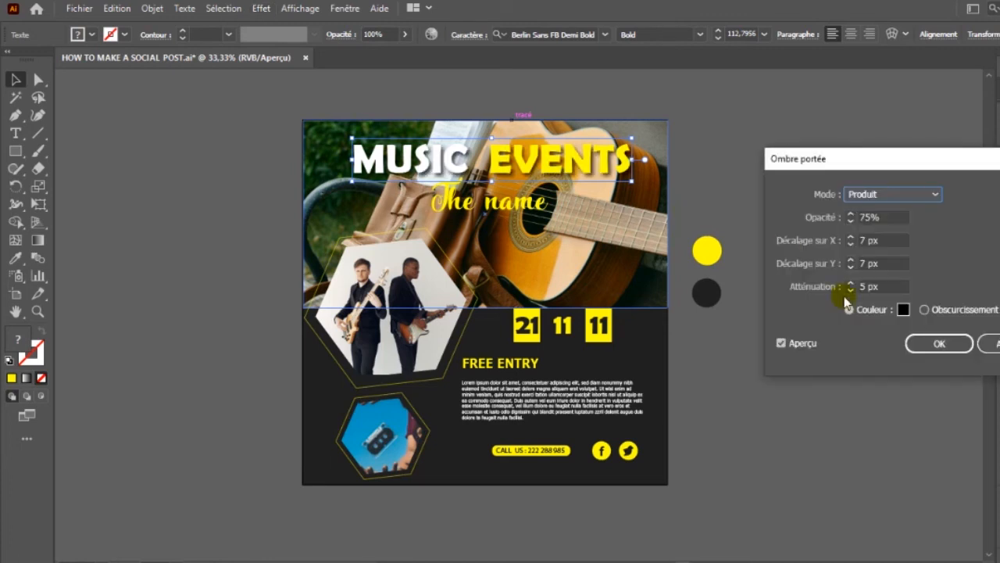
{"action": "left_click", "coordinate": [934, 186]}
{"action": "double_click", "coordinate": [868, 217]}
{"action": "type", "text": "50"}
{"action": "key", "text": "Tab"}
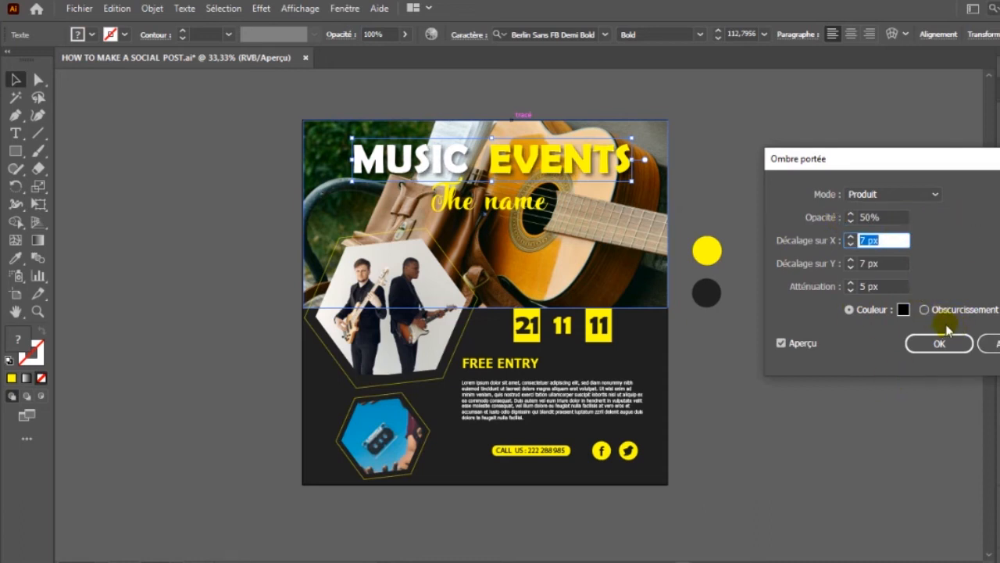
{"action": "left_click", "coordinate": [938, 343]}
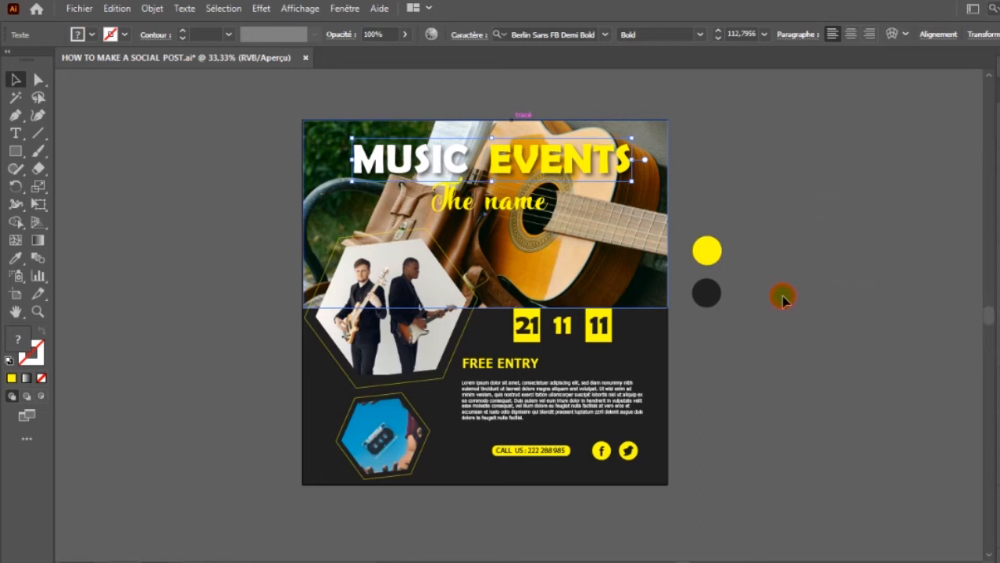
{"action": "left_click", "coordinate": [765, 397]}
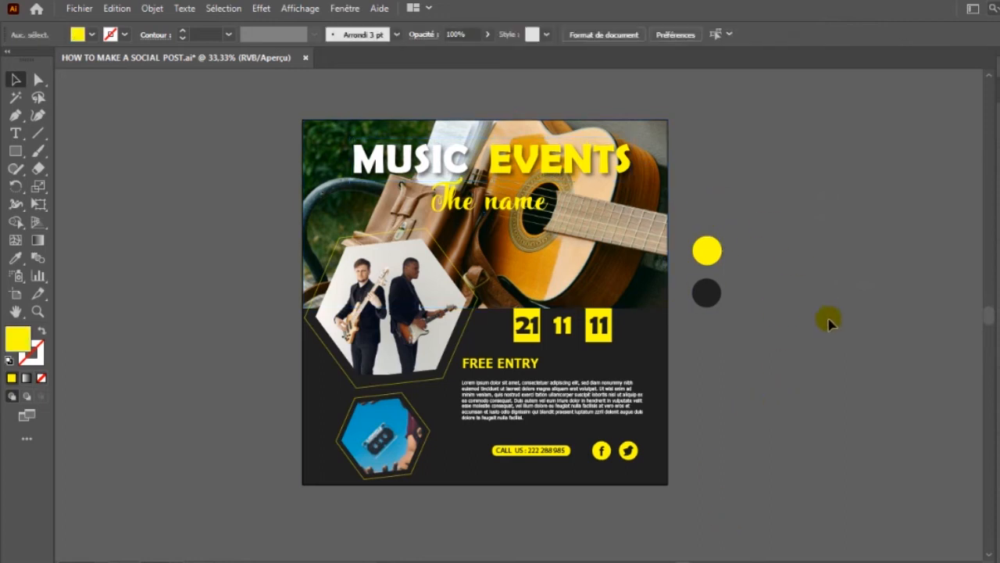
Enlarge The name lettering to a font size of about 195 and position it just below the MUSIC EVENTS title
{"action": "key", "text": "space"}
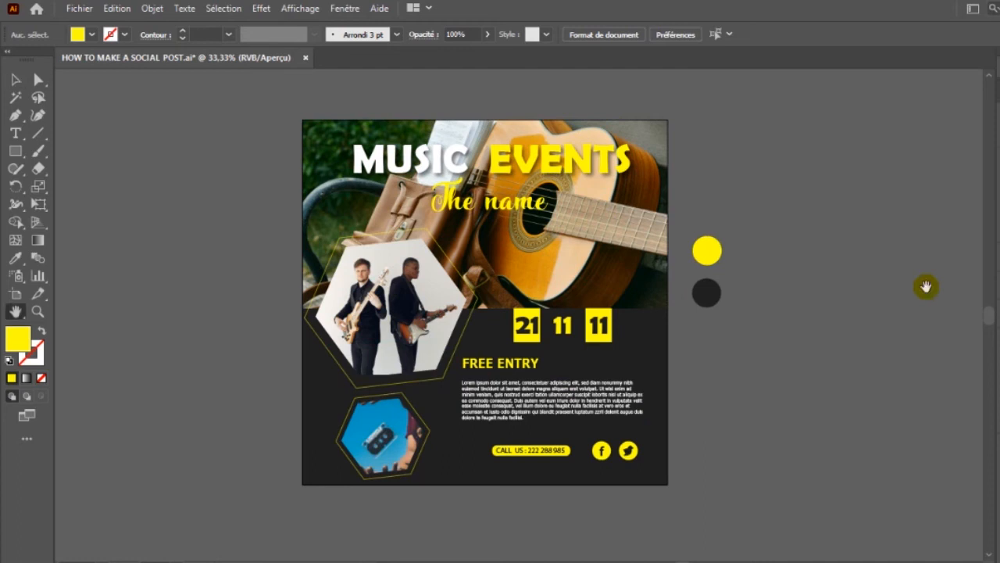
{"action": "mouse_move", "coordinate": [642, 284]}
{"action": "left_mouse_down"}
{"action": "mouse_move", "coordinate": [642, 293]}
{"action": "mouse_move", "coordinate": [642, 283]}
{"action": "left_mouse_up"}
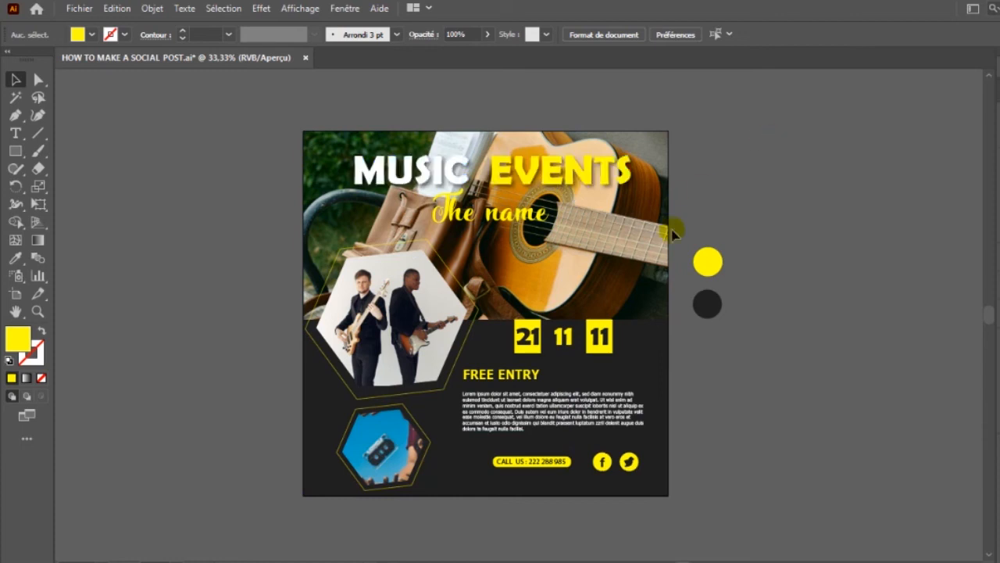
{"action": "left_click_drag", "start_coordinate": [563, 212], "coordinate": [538, 222]}
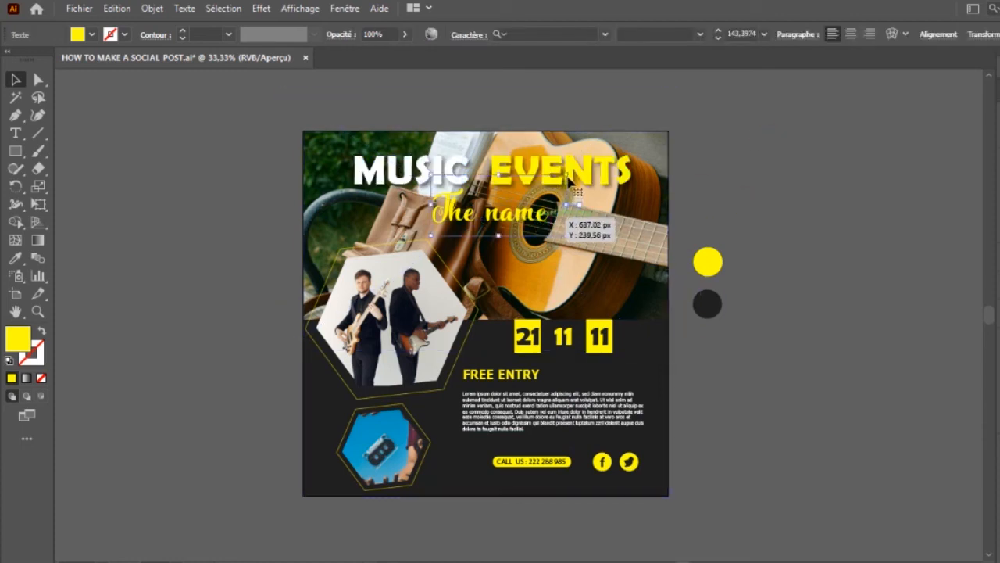
{"action": "left_click_drag", "start_coordinate": [567, 175], "coordinate": [591, 162]}
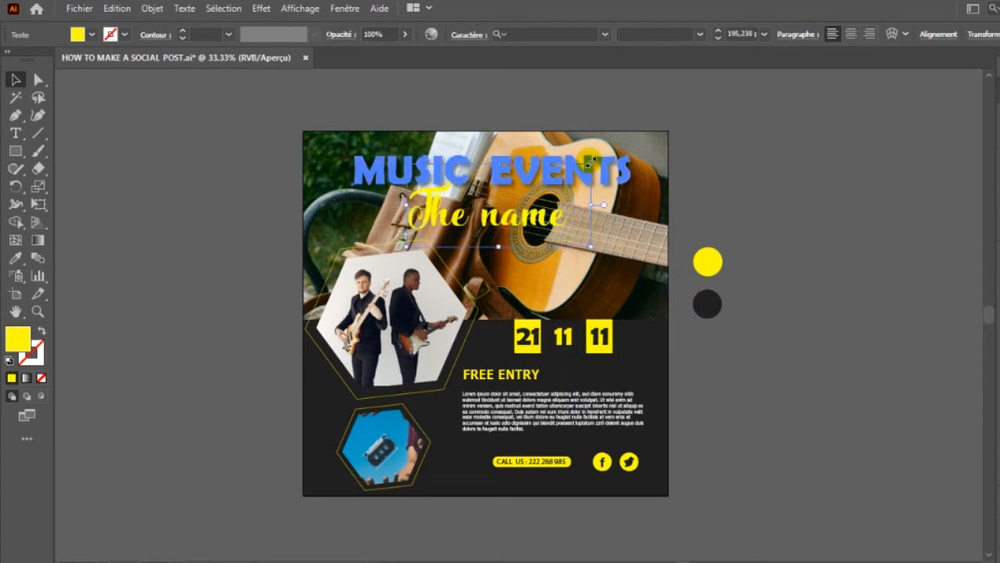
{"action": "left_click_drag", "start_coordinate": [529, 222], "coordinate": [550, 226]}
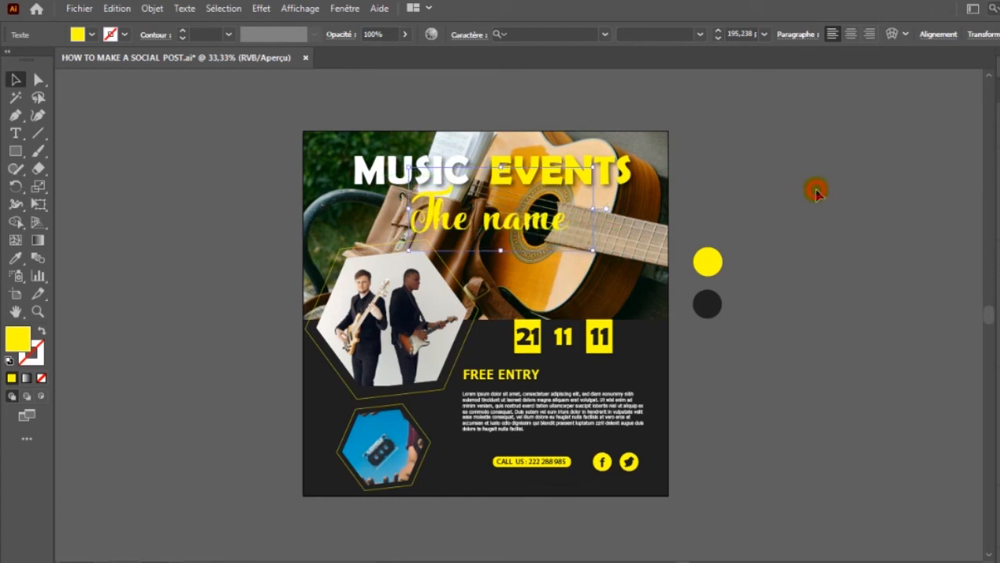
{"action": "left_click", "coordinate": [816, 192]}
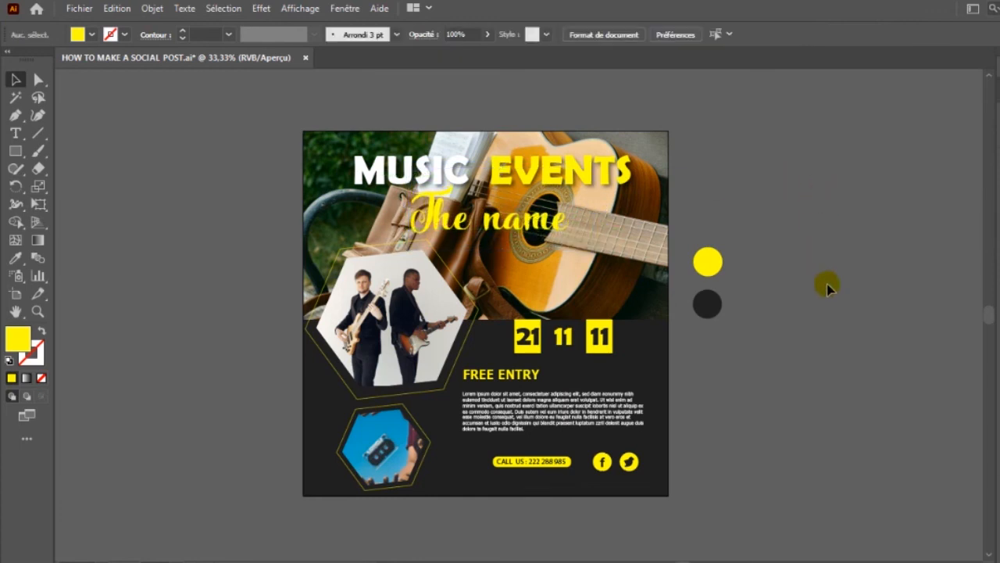